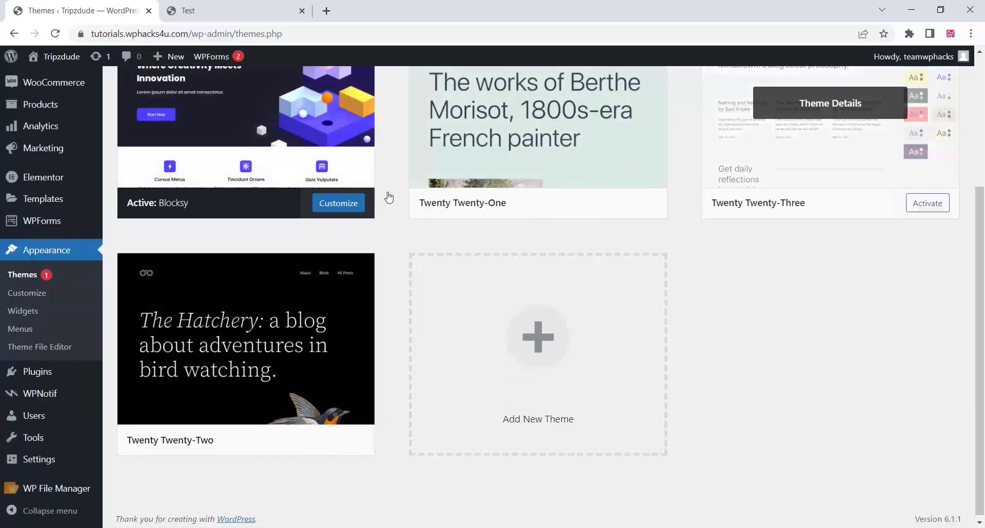
Step: Review the eight active plugins on the Installed Plugins page, then switch to the test site
mouse_move(38, 379)
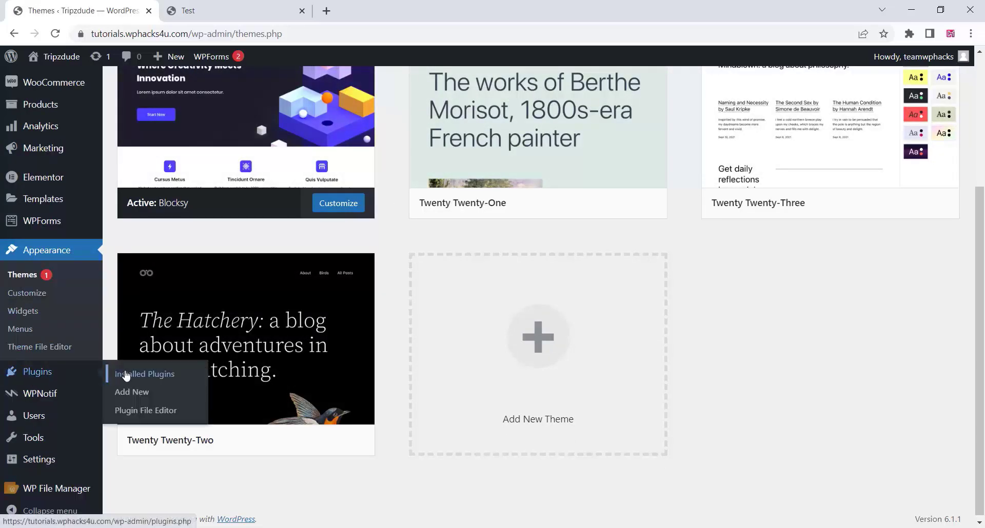
click(126, 377)
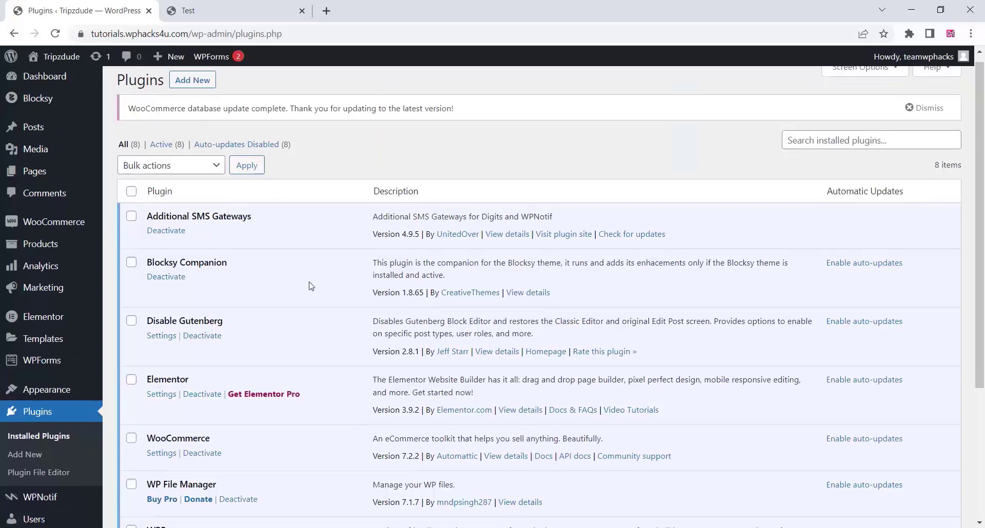
scroll(311, 286, down, 4)
scroll(308, 286, up, 5)
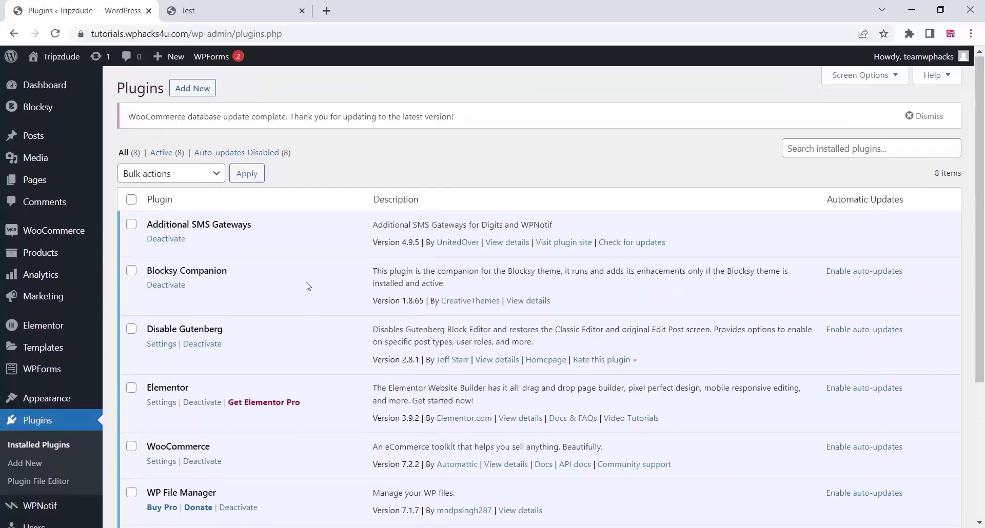
click(237, 8)
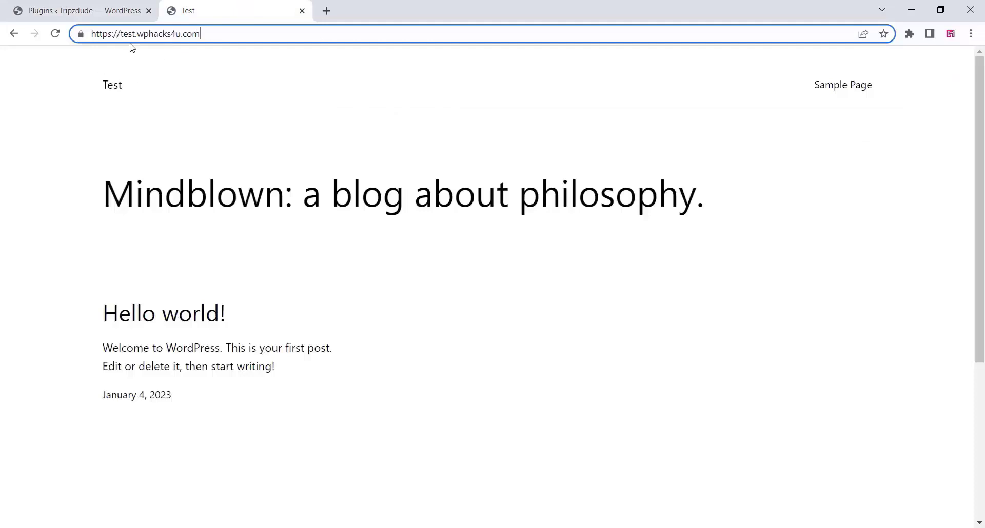
Step: Check the test subdomain's Mindblown blog and address, then highlight the public_html > tutorials path
click(154, 50)
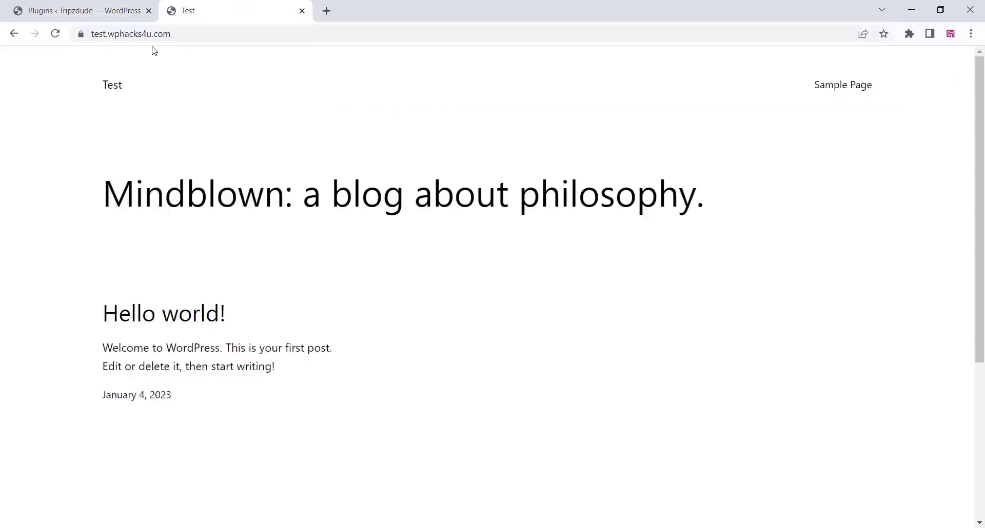
click(113, 33)
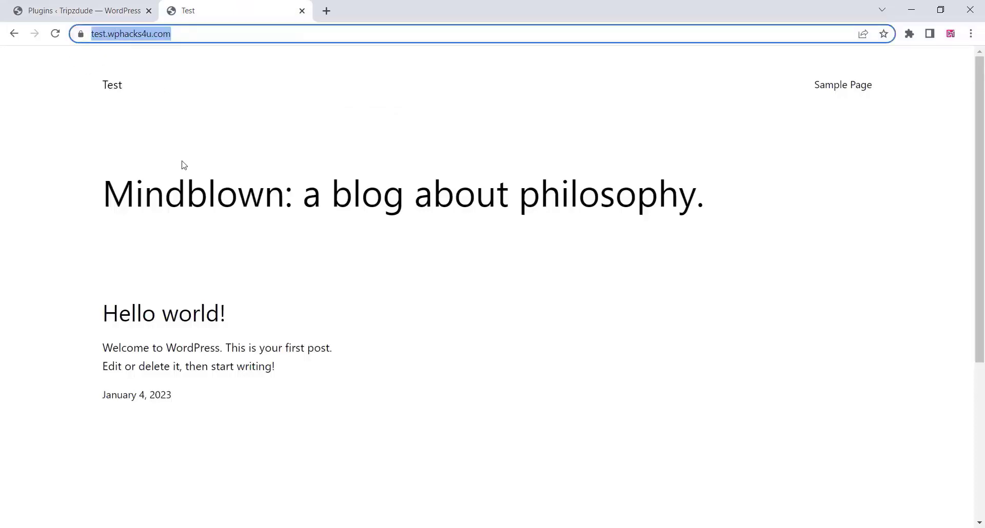
scroll(184, 164, down, 5)
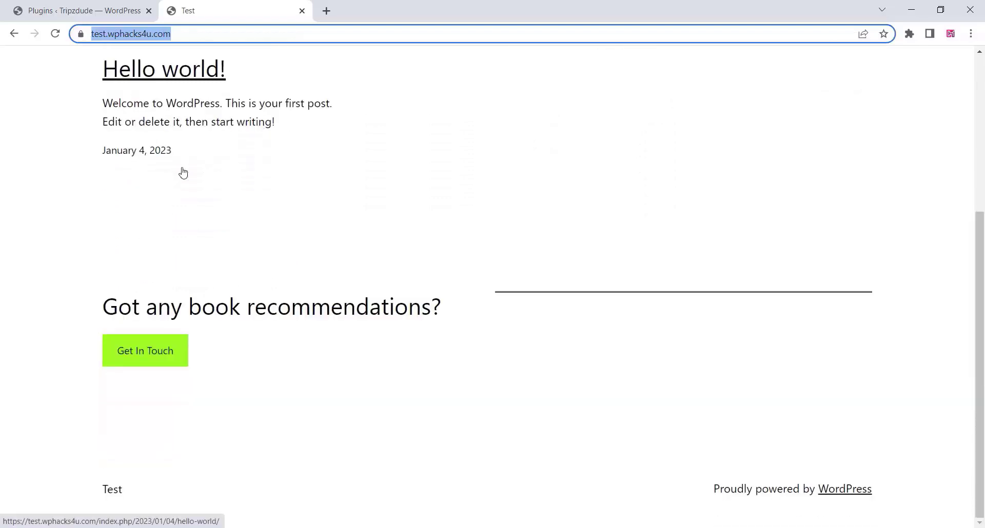
scroll(183, 172, up, 5)
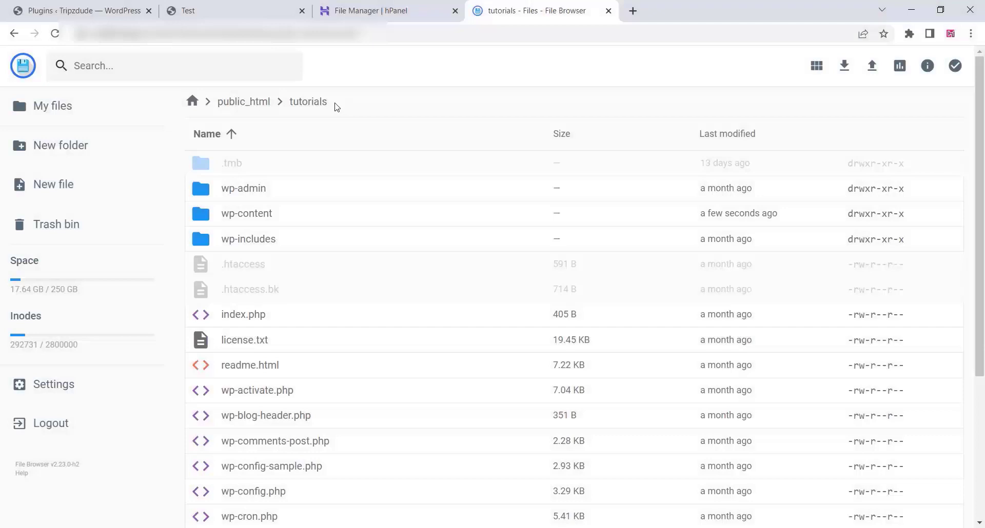
drag(327, 102, 217, 103)
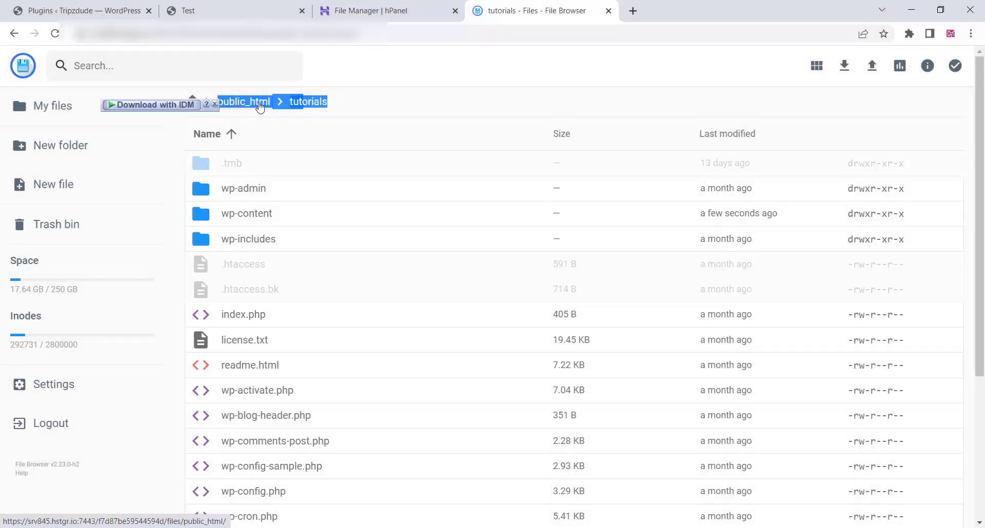
Step: Download the tutorials site's wp-content folder as wp-content.zip, then select wp-config.php
click(215, 105)
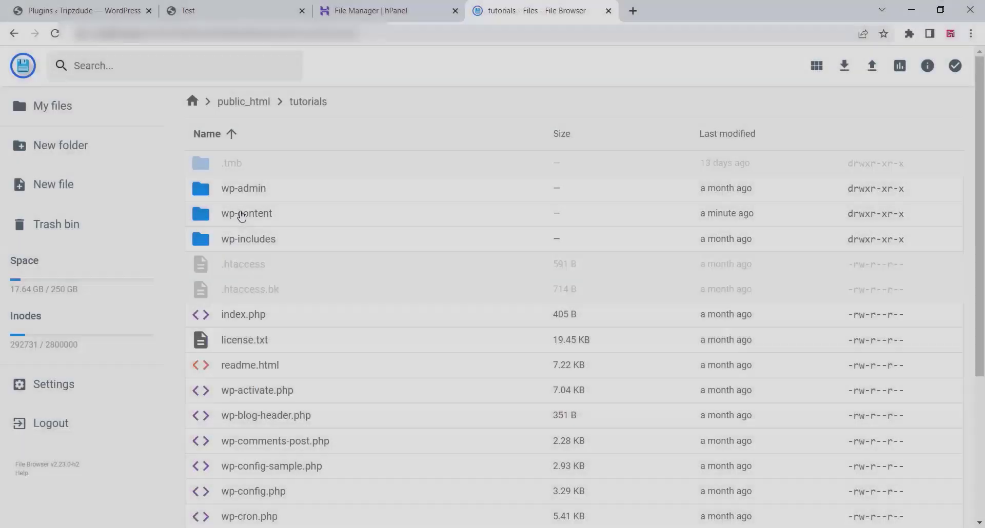
right_click(240, 213)
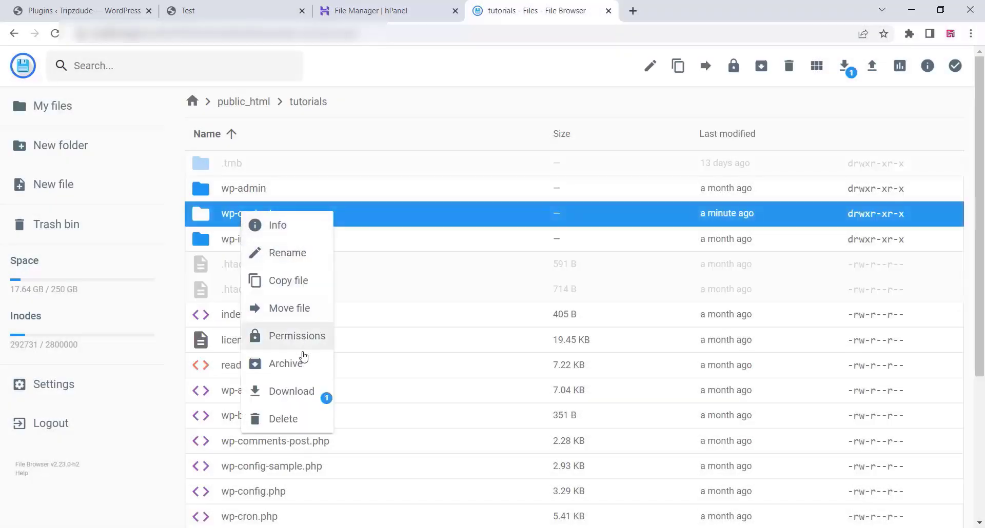
click(293, 394)
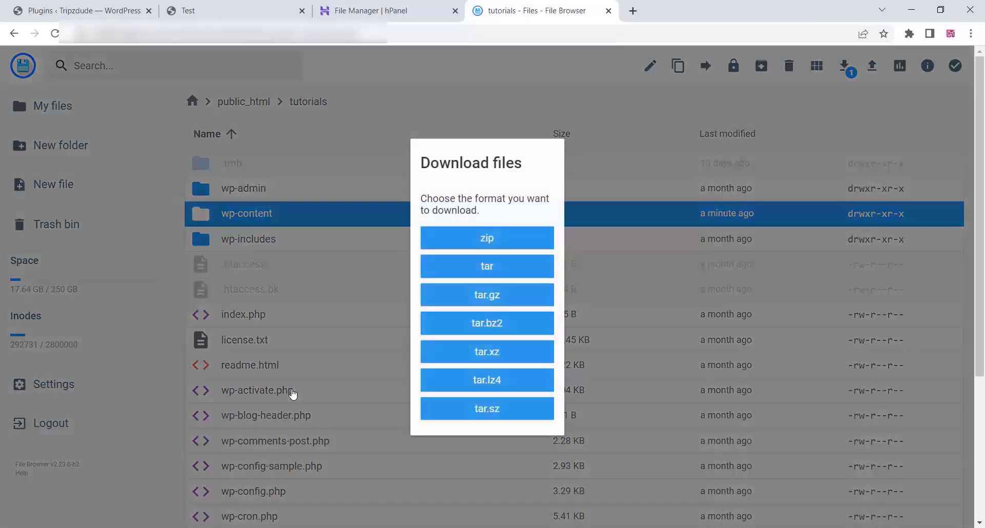
click(471, 243)
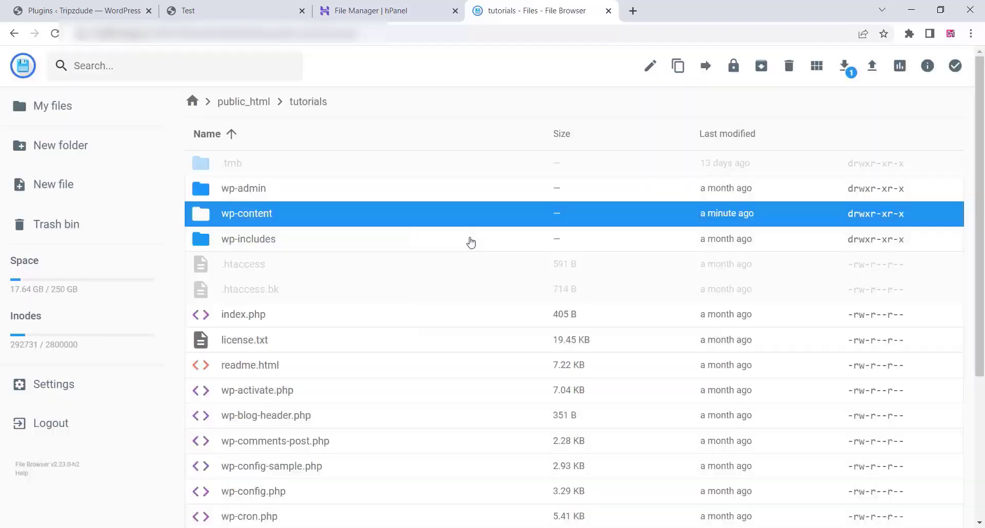
click(500, 328)
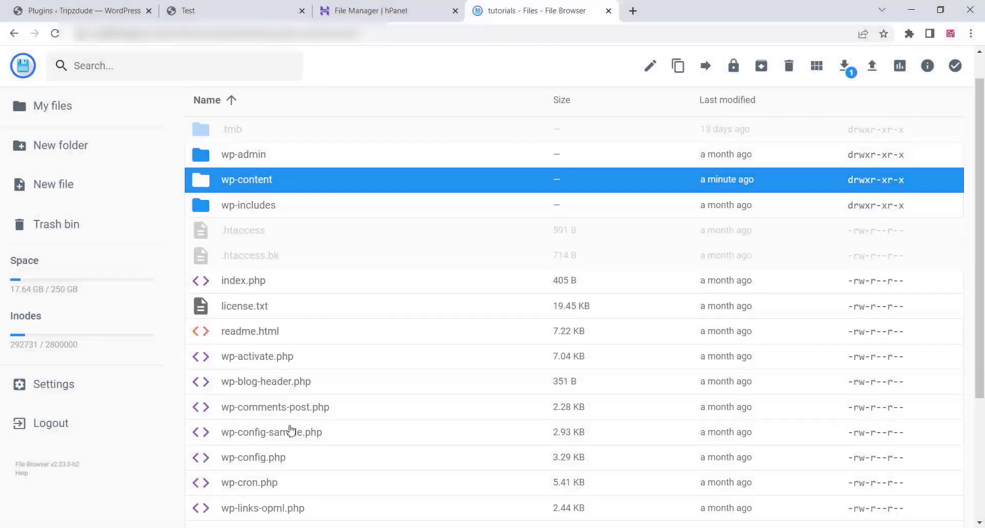
scroll(290, 430, down, 2)
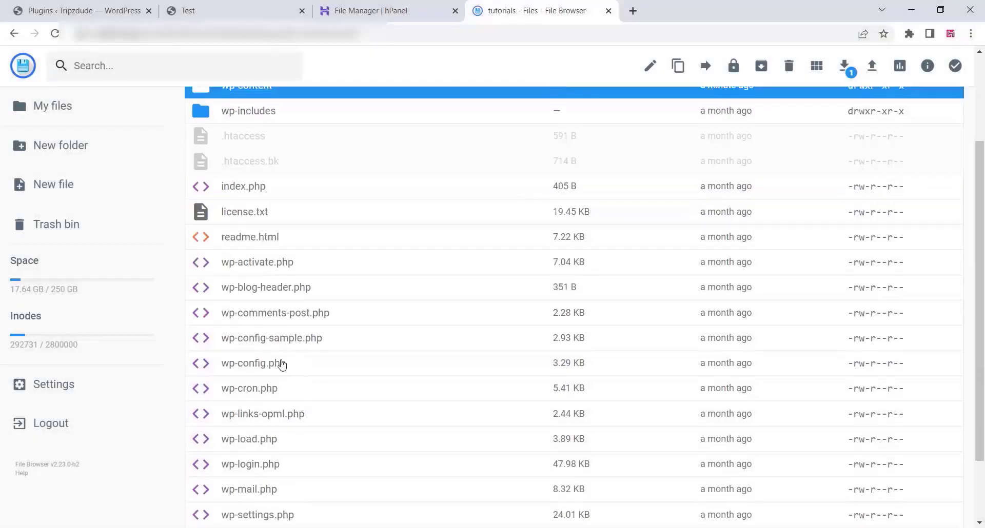
click(260, 370)
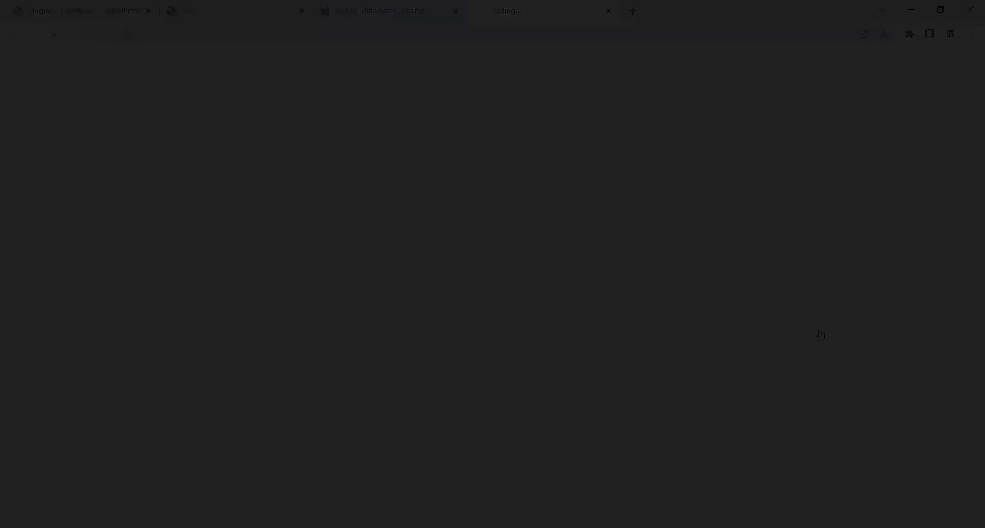
Step: Export all 71 site database tables to an SQL file, then open the test site's wp-content folder
scroll(414, 141, down, 6)
scroll(414, 142, down, 15)
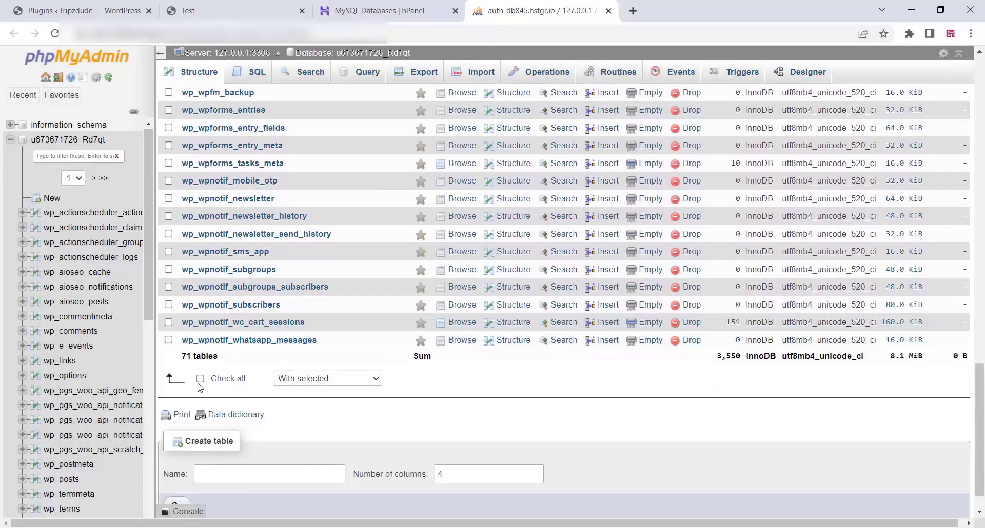
click(200, 379)
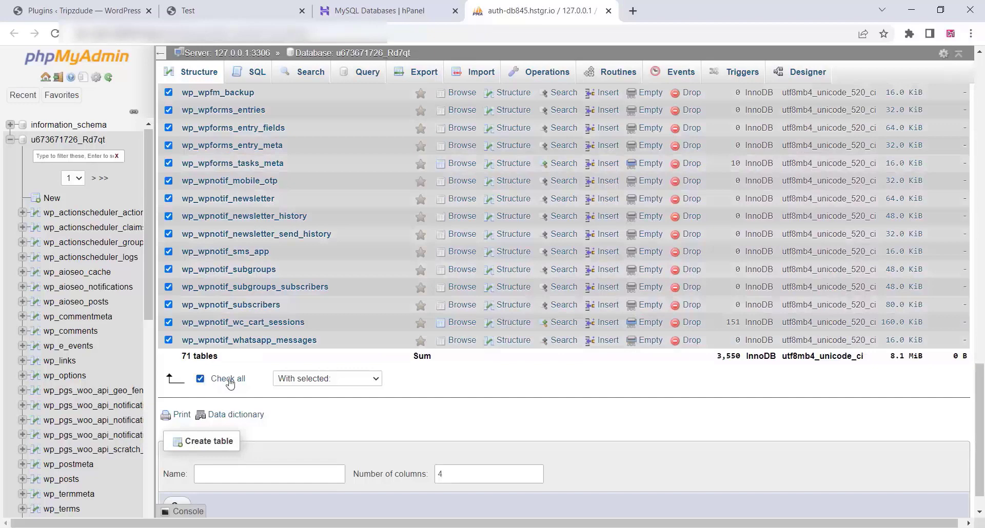
click(421, 75)
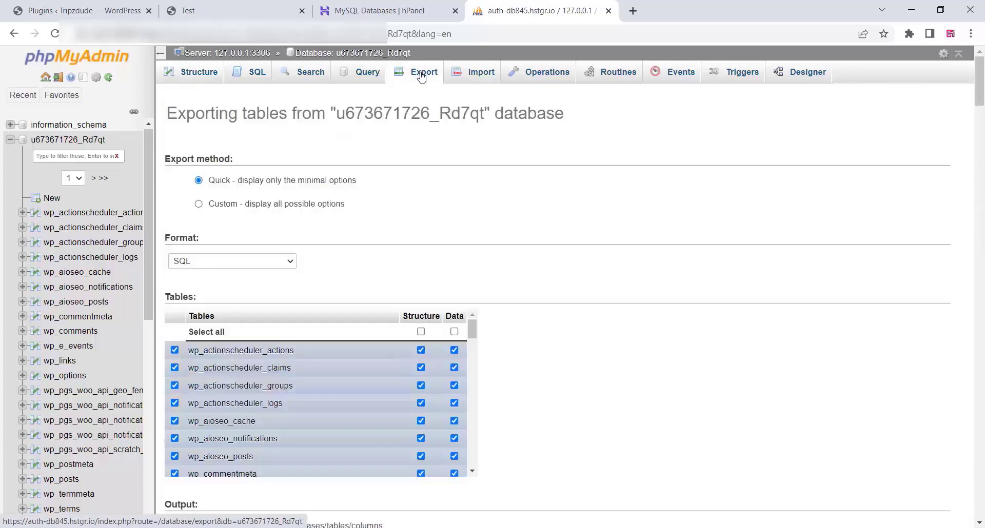
click(950, 307)
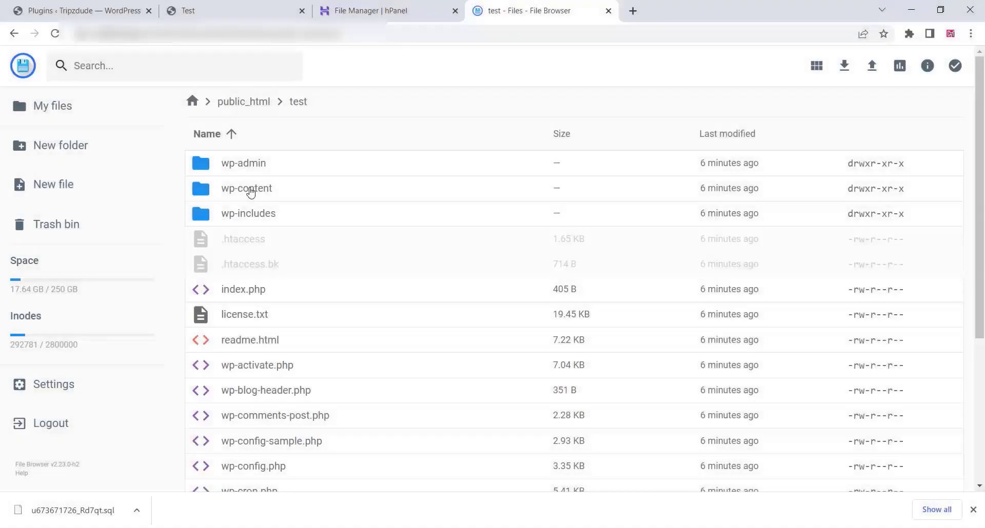
double_click(251, 192)
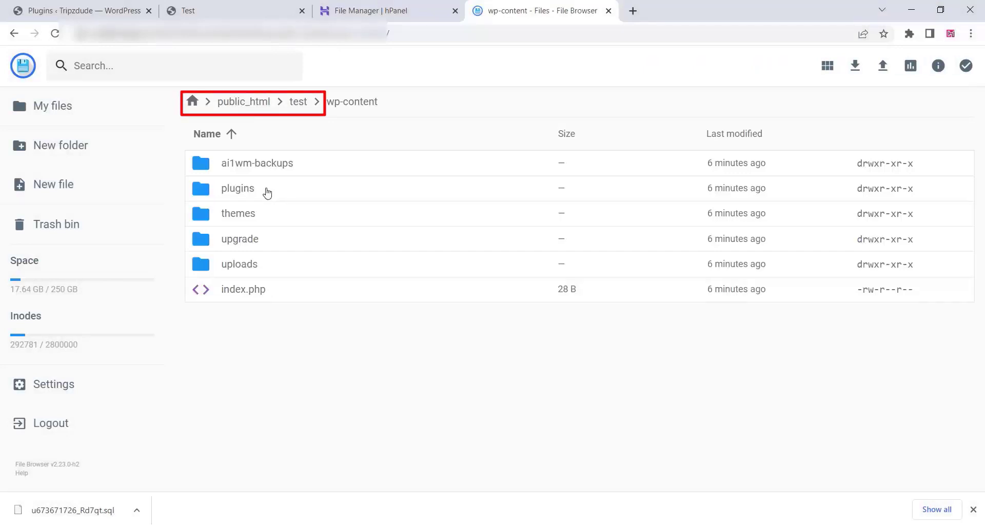
Step: Delete everything inside the test site's wp-content folder
click(266, 192)
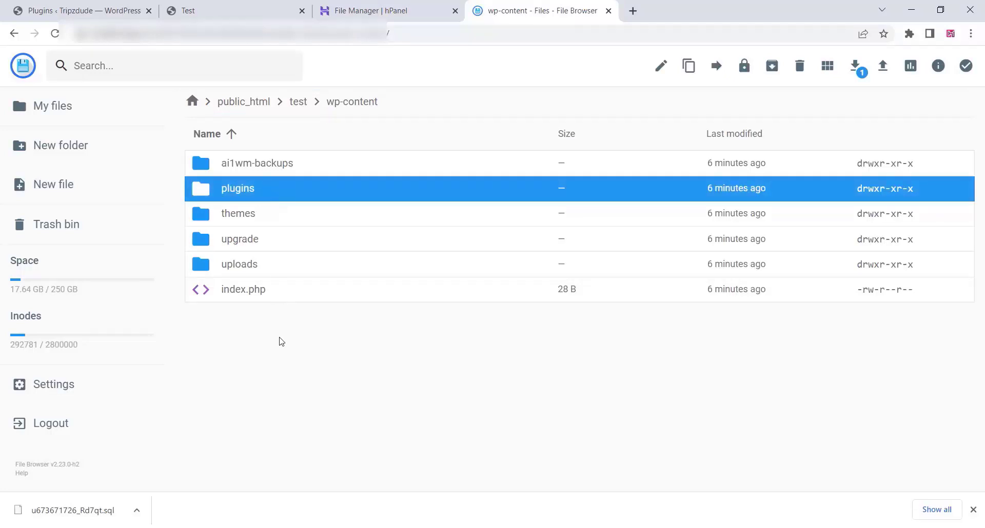
key(ctrl+a)
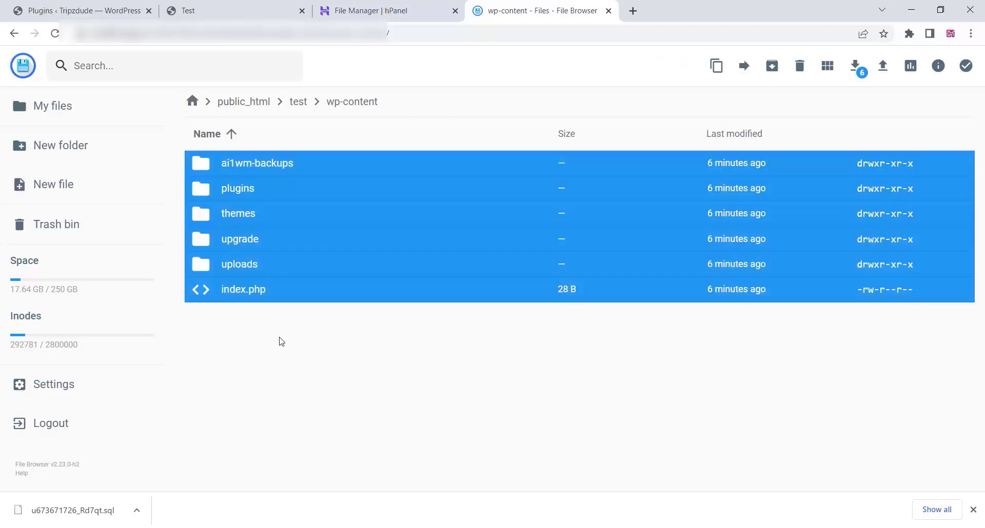
key(Delete)
key(Return)
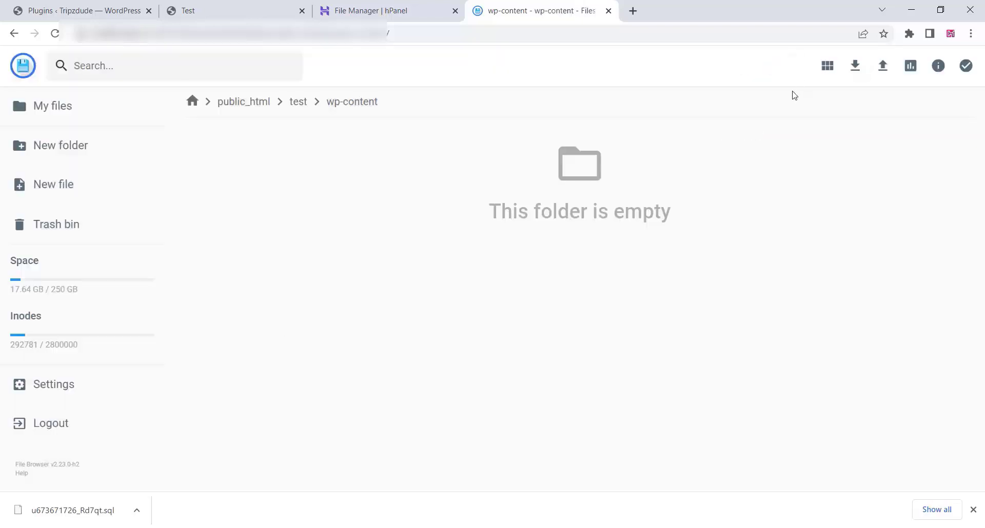
Step: Upload the wp-content.zip archive into the test site's wp-content folder
click(883, 66)
click(432, 300)
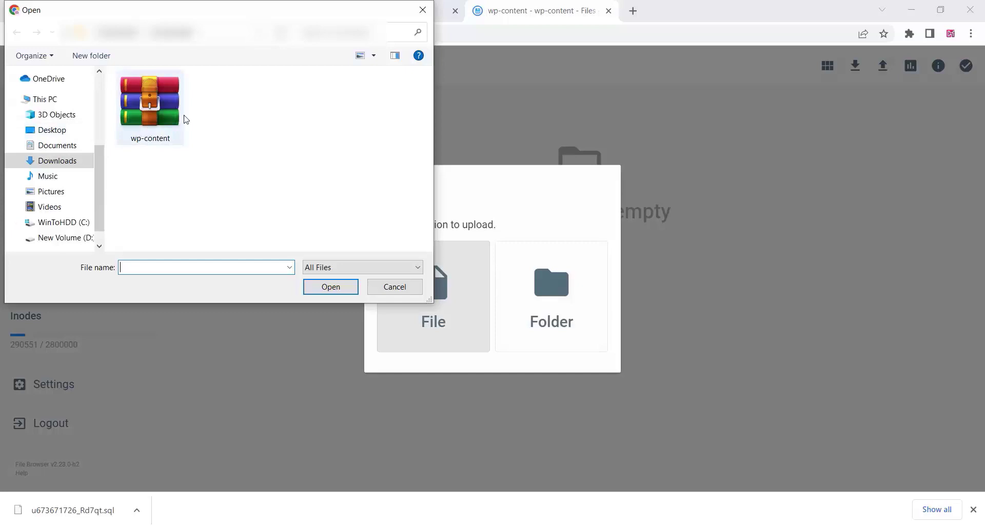
click(158, 122)
click(345, 288)
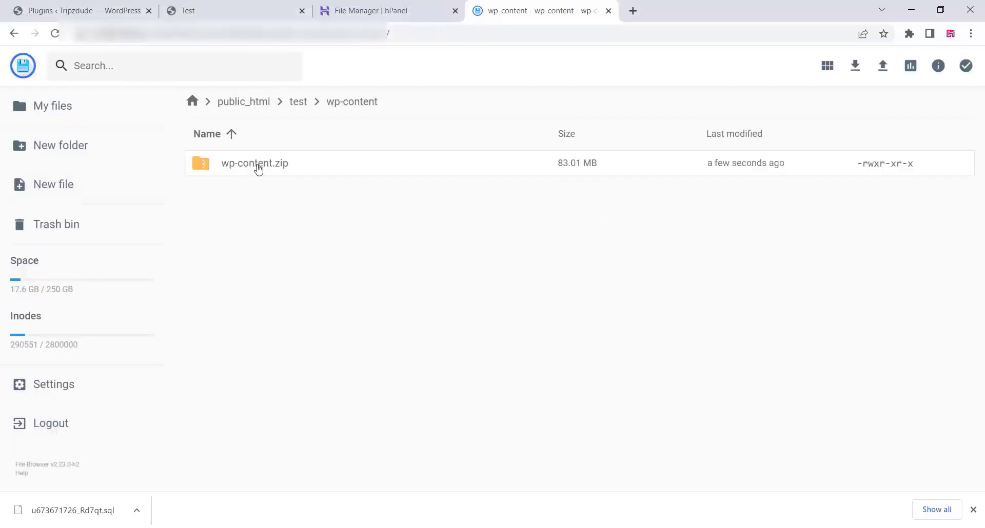
Step: Unarchive wp-content.zip into a new folder named contnt
click(257, 167)
right_click(258, 169)
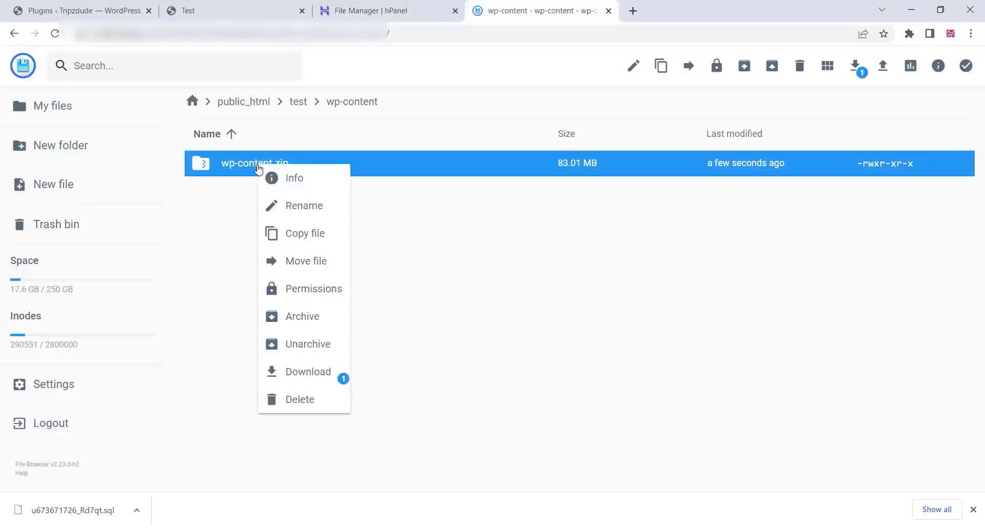
click(308, 345)
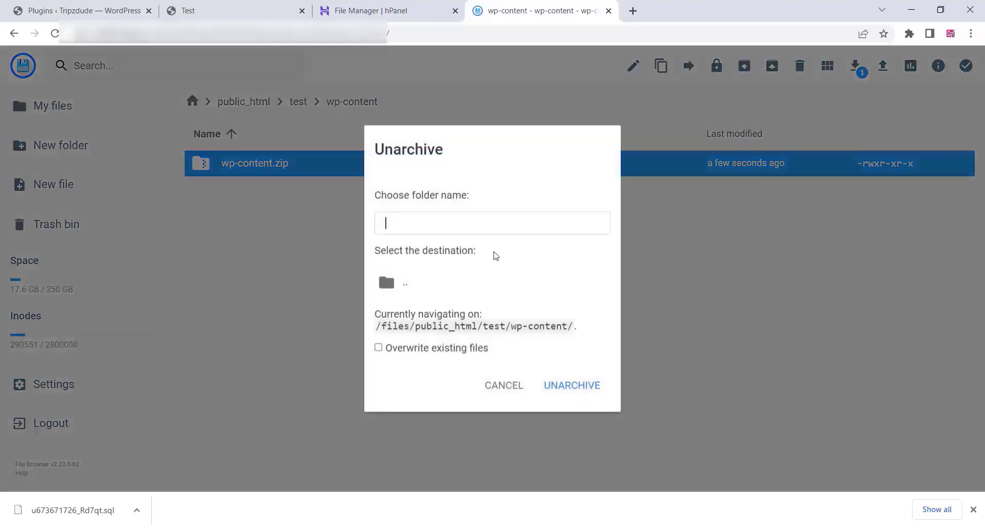
text(contnt)
click(568, 385)
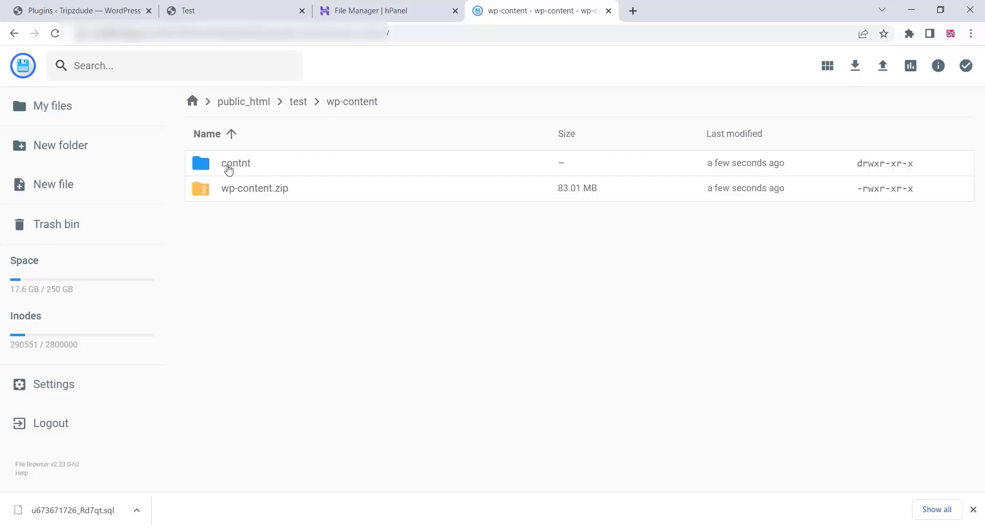
Step: Move all items in contnt, from ai1wm-backups to index.php, up into test/wp-content
double_click(234, 170)
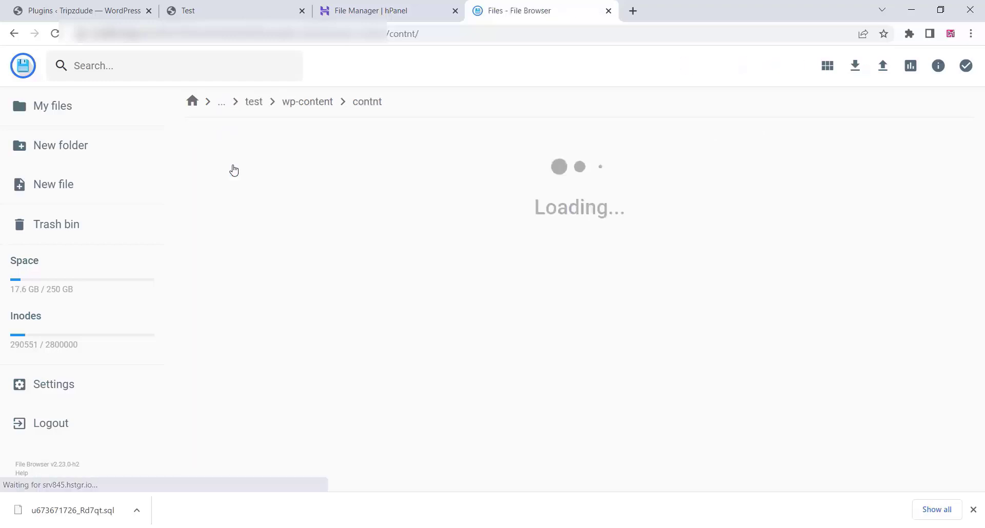
click(255, 171)
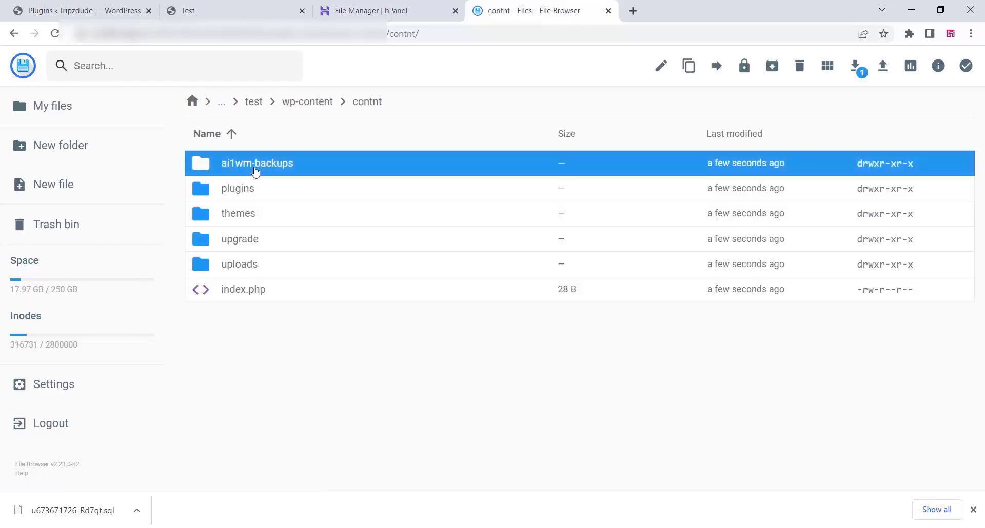
key(ctrl+a)
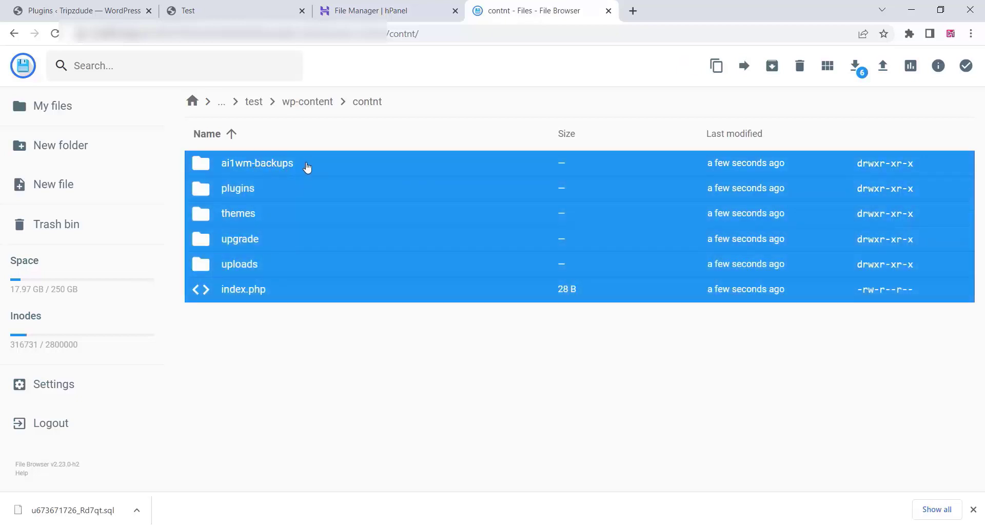
click(745, 67)
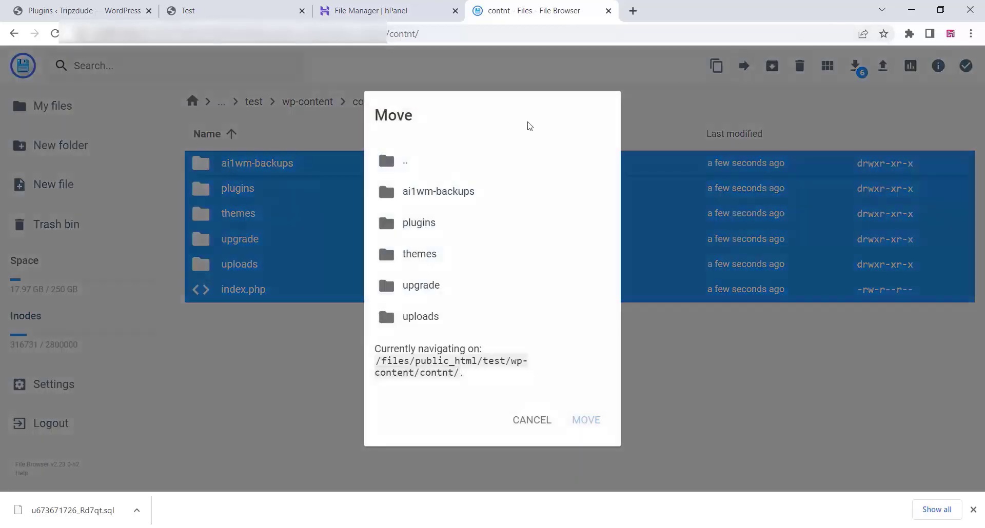
double_click(409, 163)
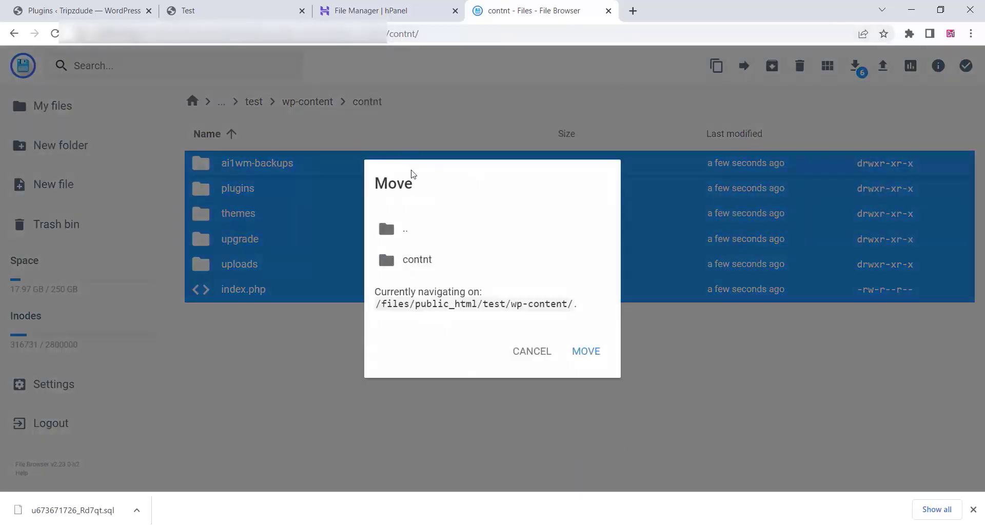
double_click(413, 236)
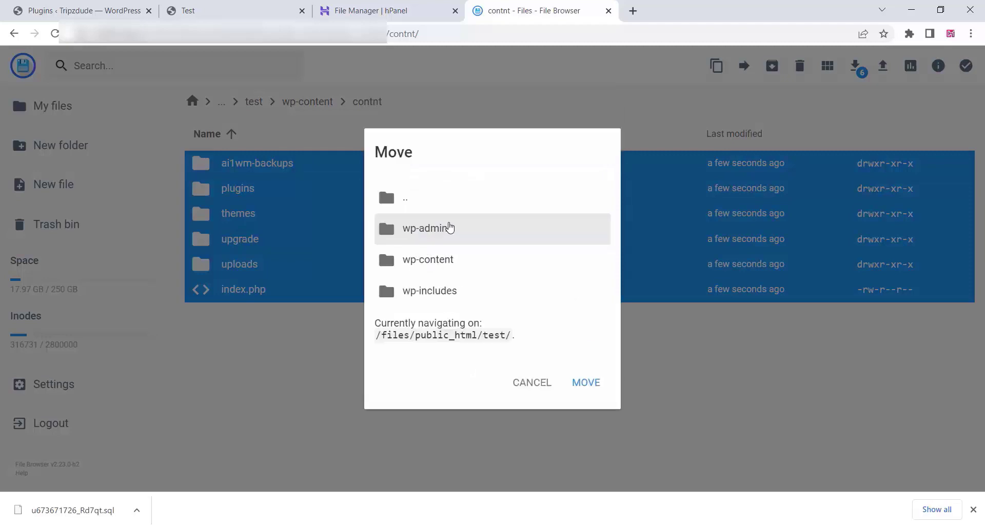
click(443, 266)
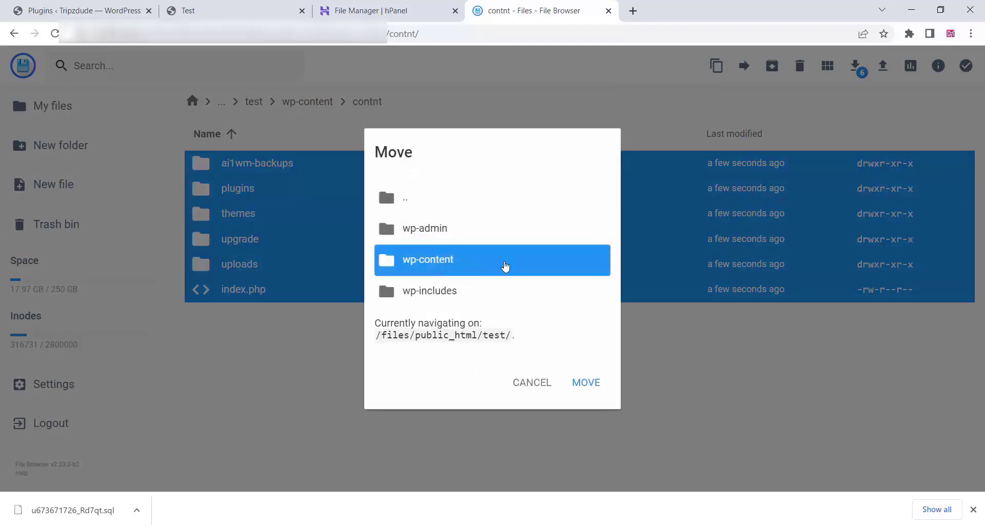
click(587, 385)
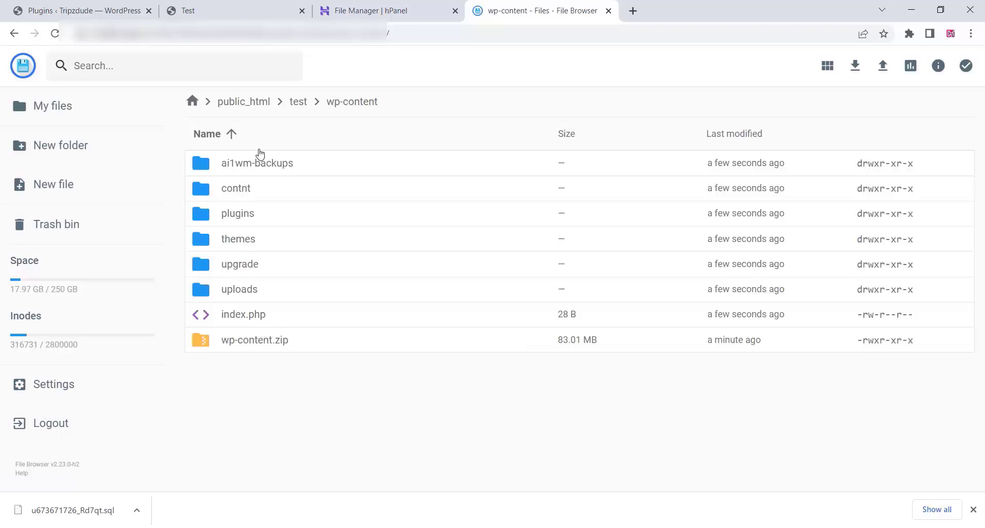
click(296, 102)
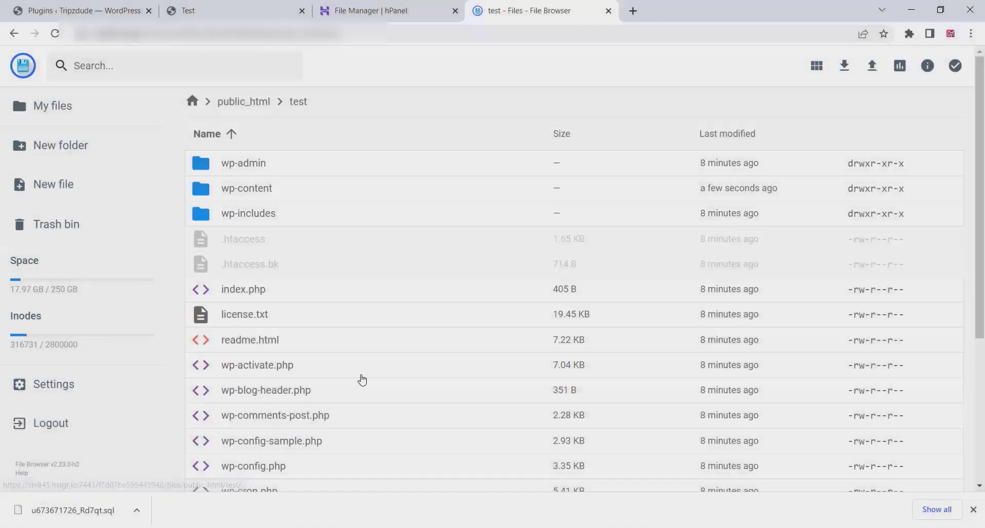
Step: Scroll through the subdomain database's existing wp_ tables in phpMyAdmin
scroll(361, 378, down, 4)
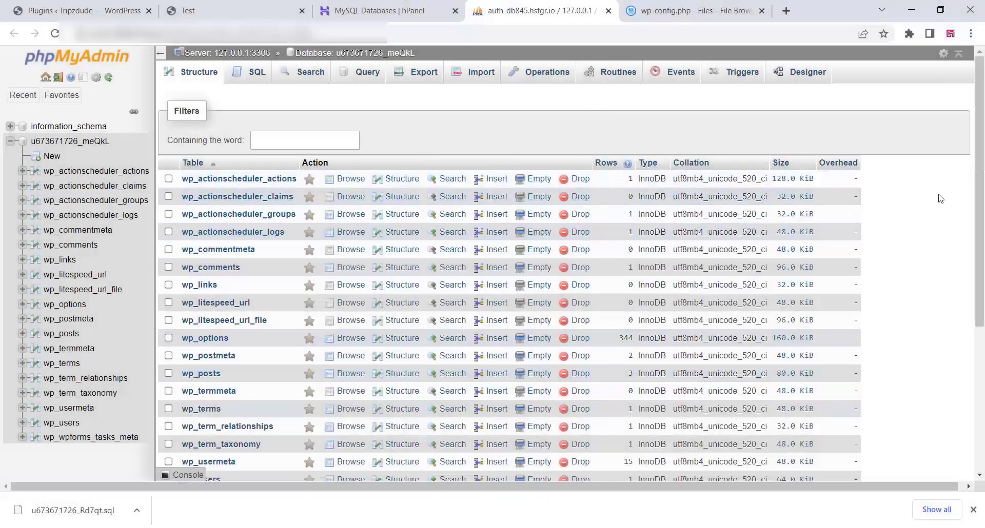
Step: Select all 19 wp_ tables, drop them, and reload the now-empty database overview
scroll(940, 199, down, 5)
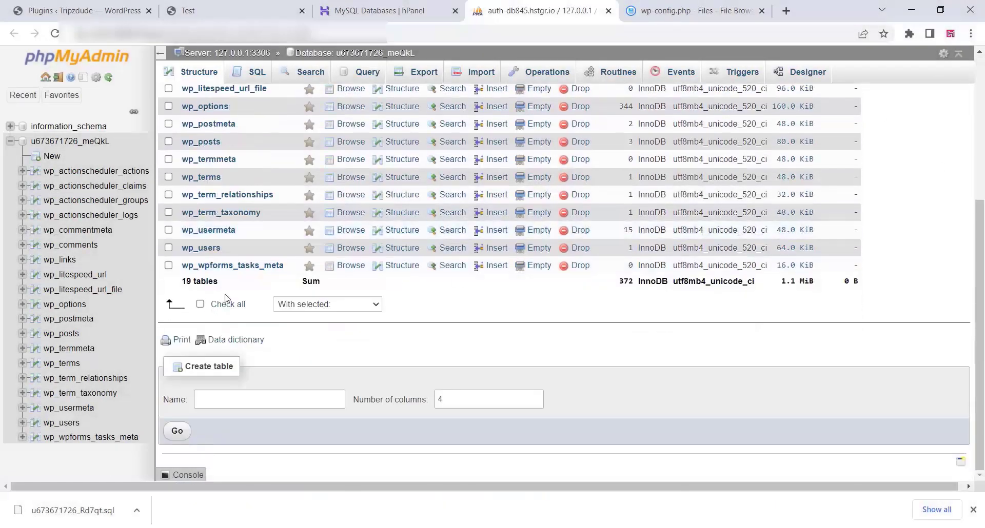
click(200, 305)
click(315, 304)
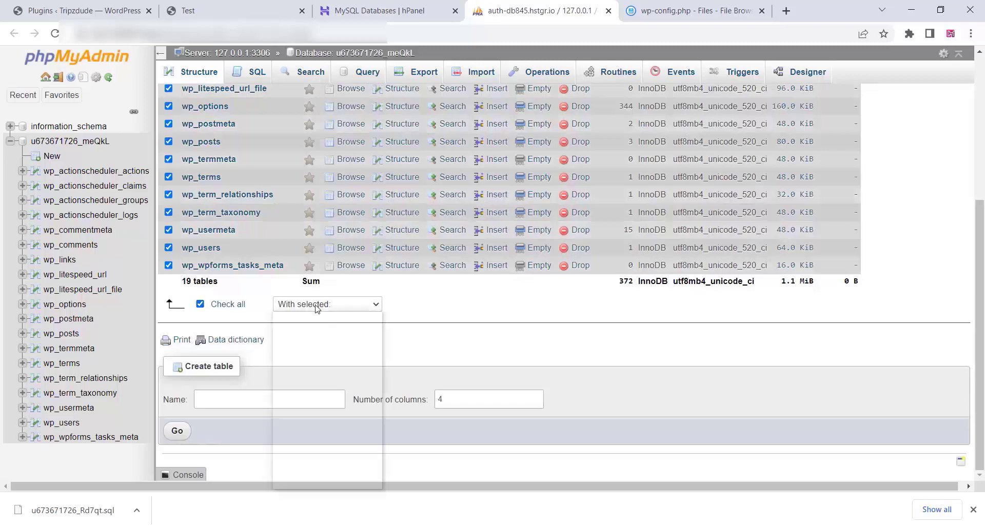
click(315, 379)
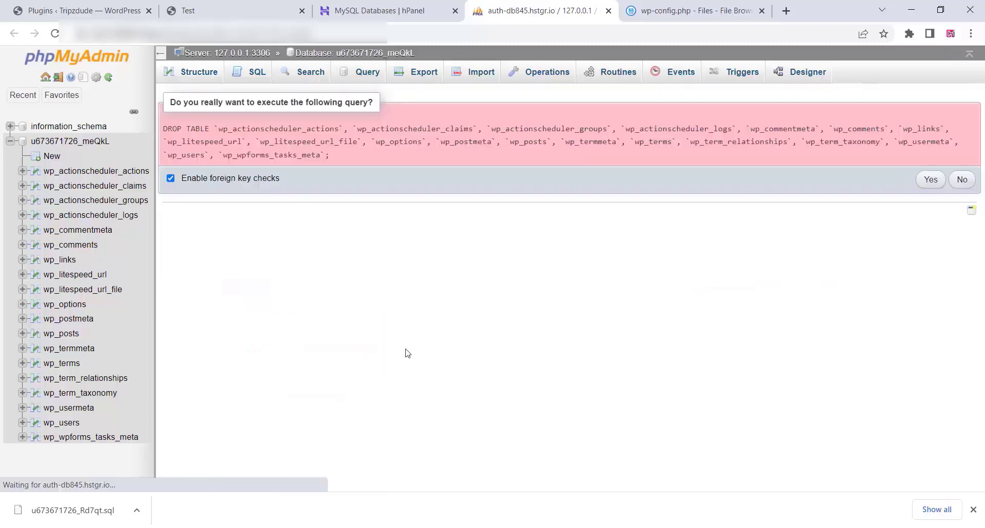
click(931, 181)
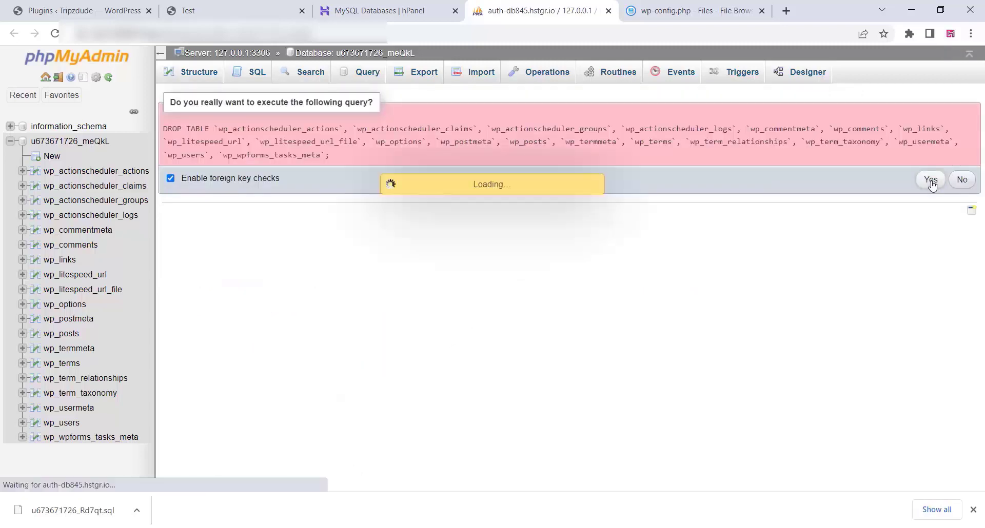
click(51, 144)
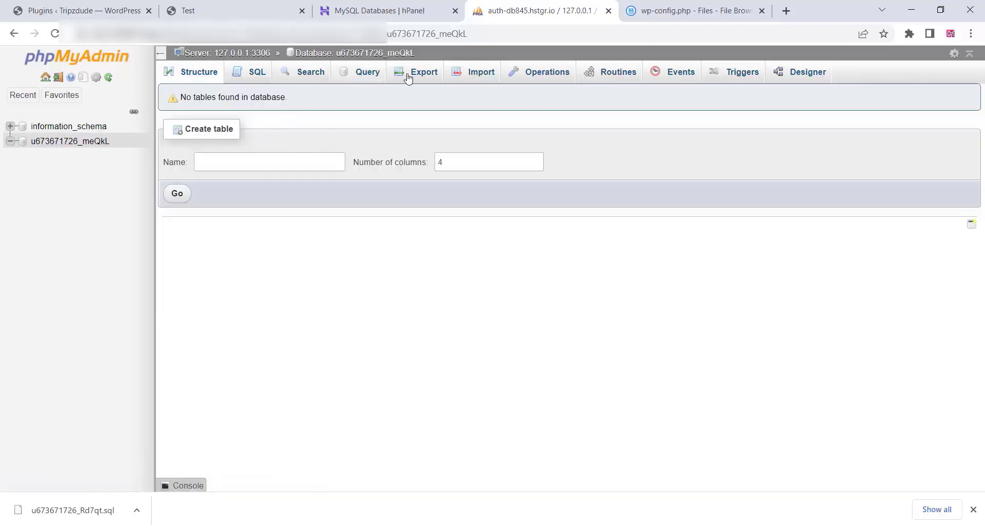
Step: Import the downloaded .sql dump, running 275 queries, and view the restored wp_ tables
click(470, 76)
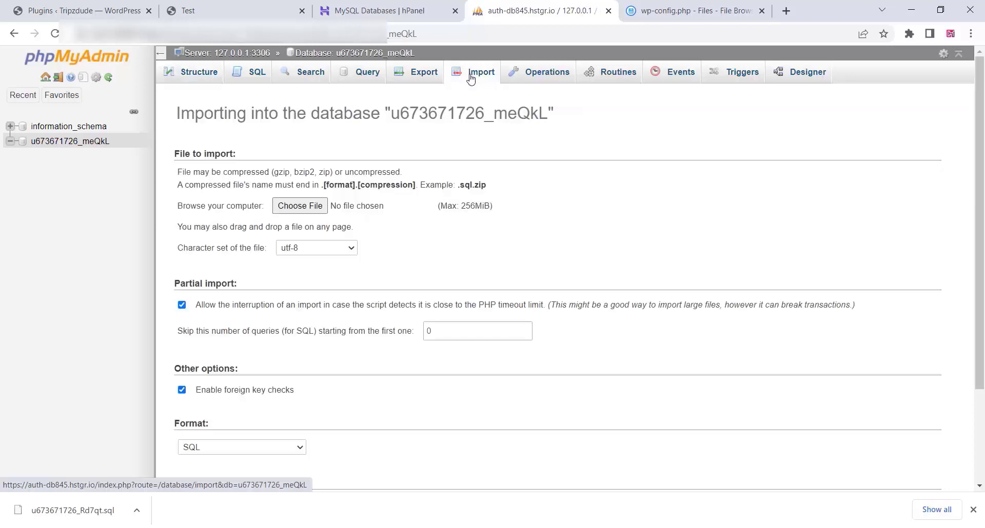
click(299, 206)
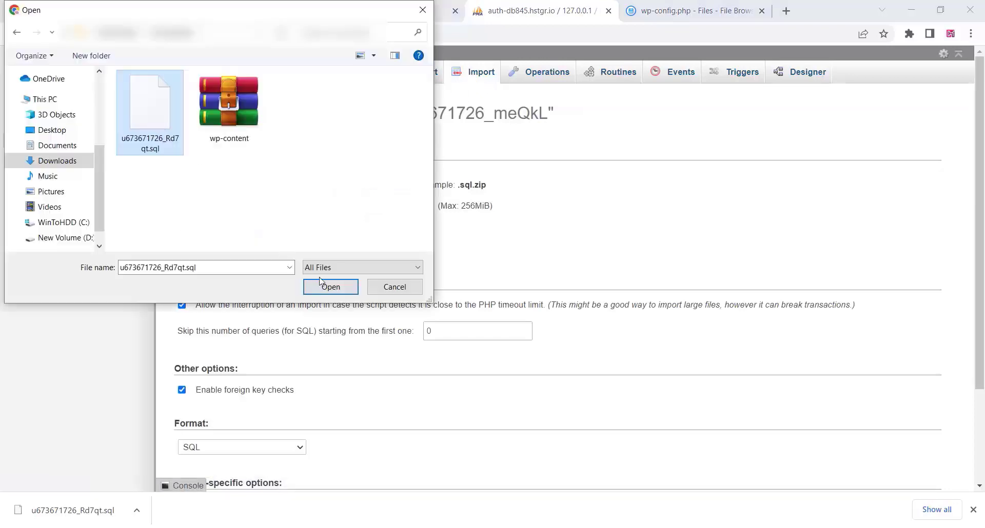
click(328, 286)
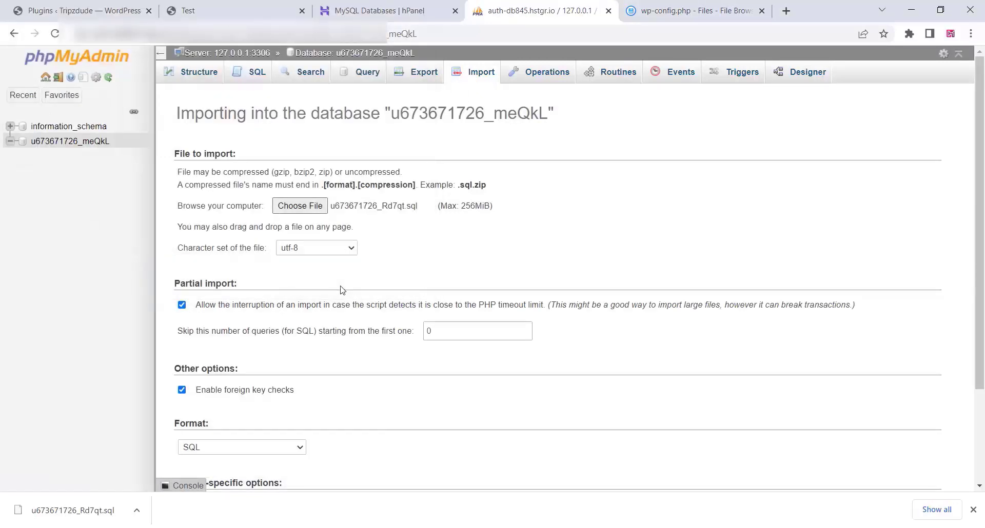
scroll(344, 291, down, 3)
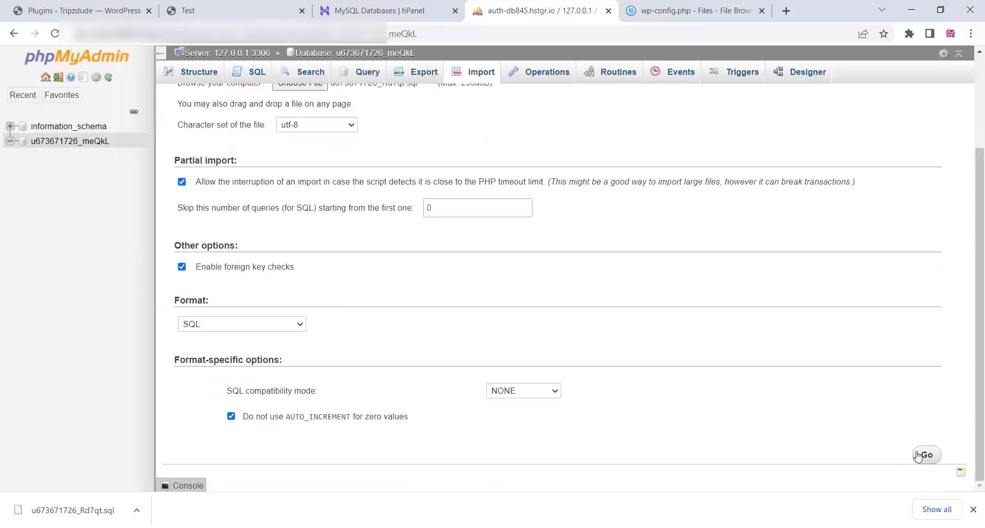
click(973, 510)
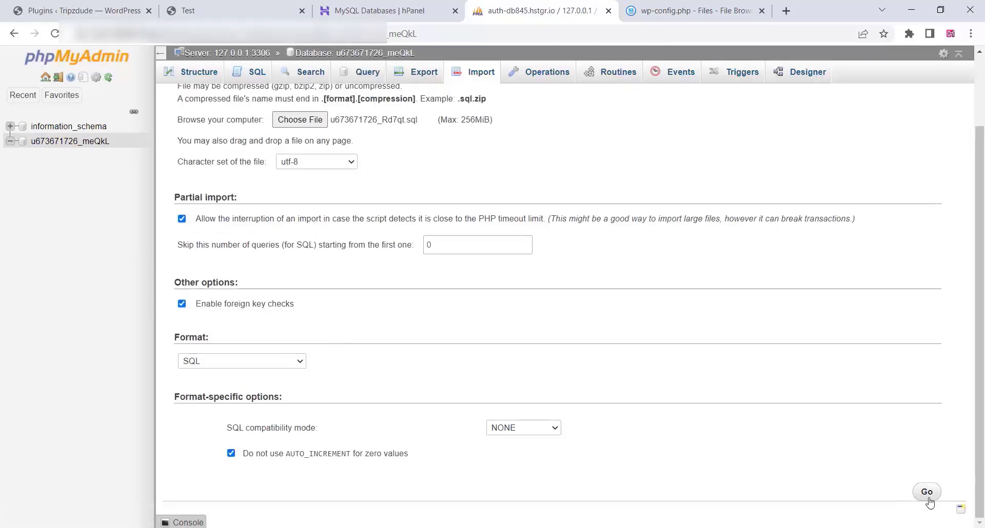
scroll(513, 341, up, 1)
scroll(531, 342, down, 1)
click(927, 492)
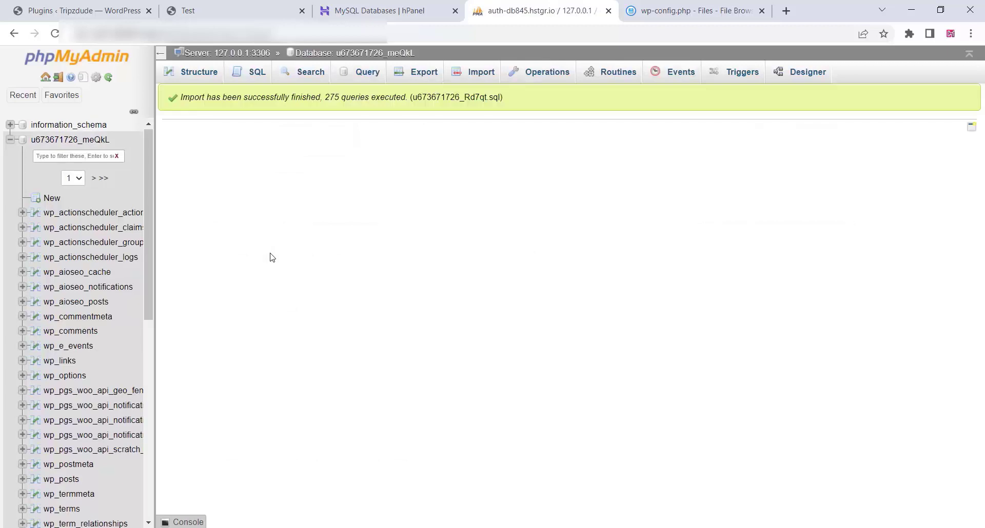
click(72, 143)
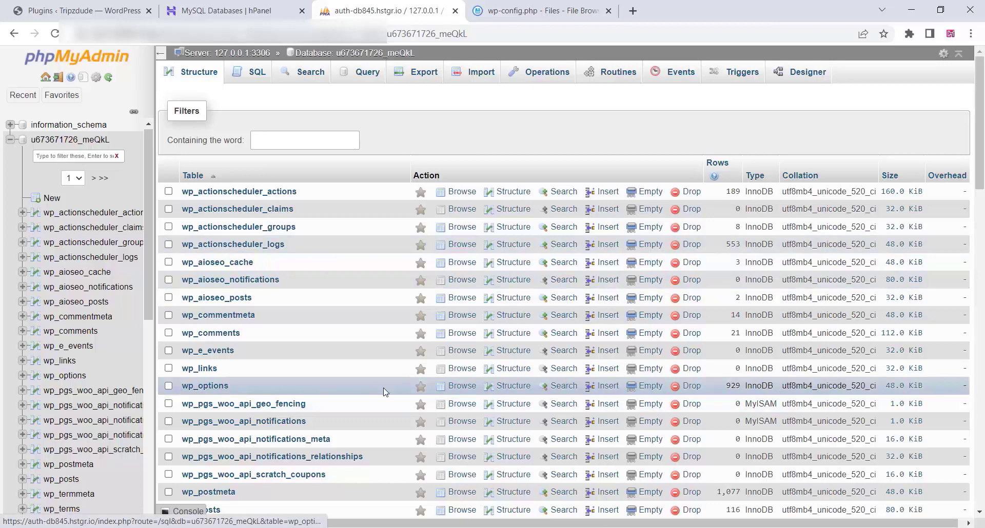
click(226, 387)
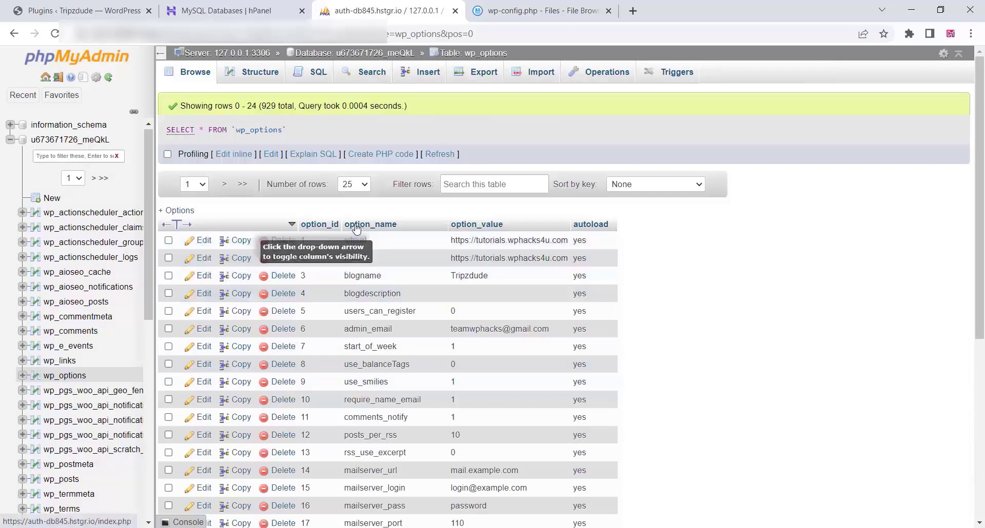
click(200, 241)
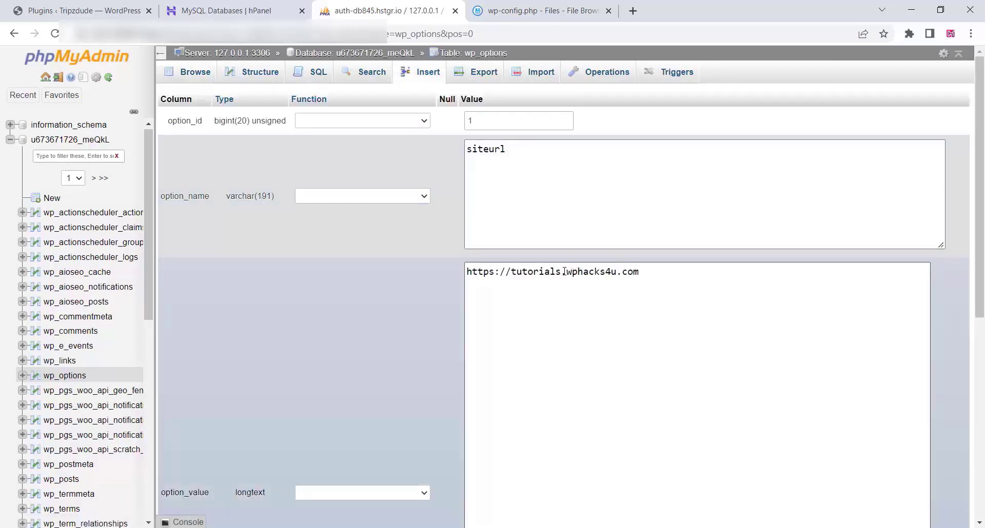
drag(562, 271, 511, 272)
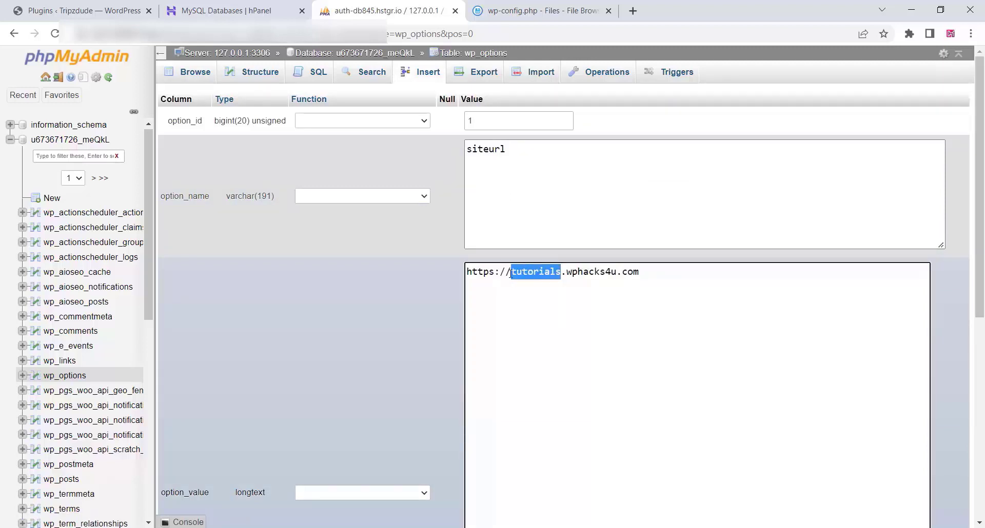
text(test)
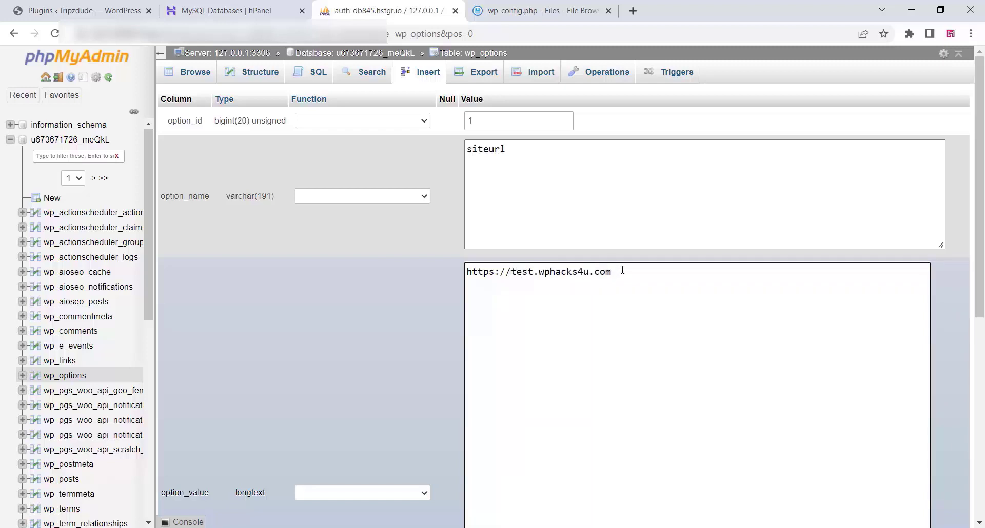
drag(488, 275, 458, 282)
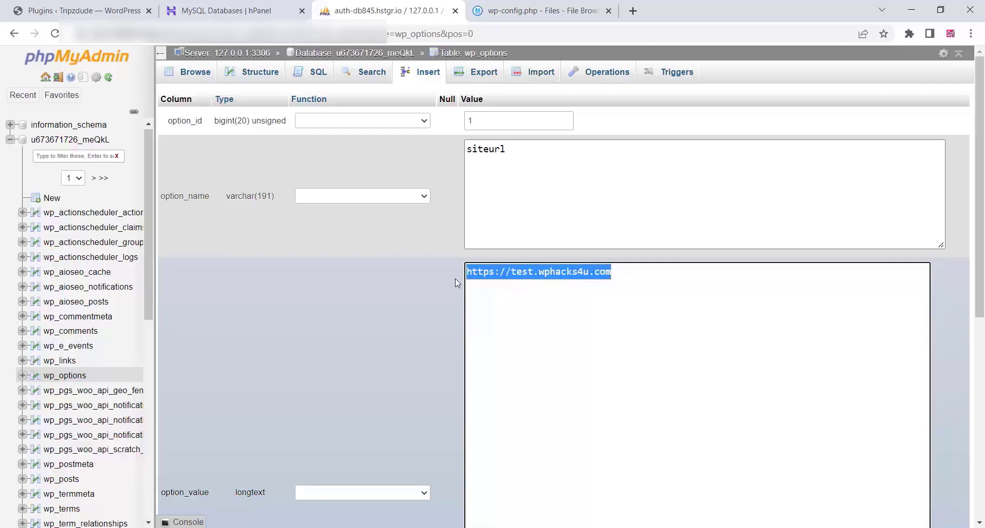
right_click(494, 277)
click(521, 319)
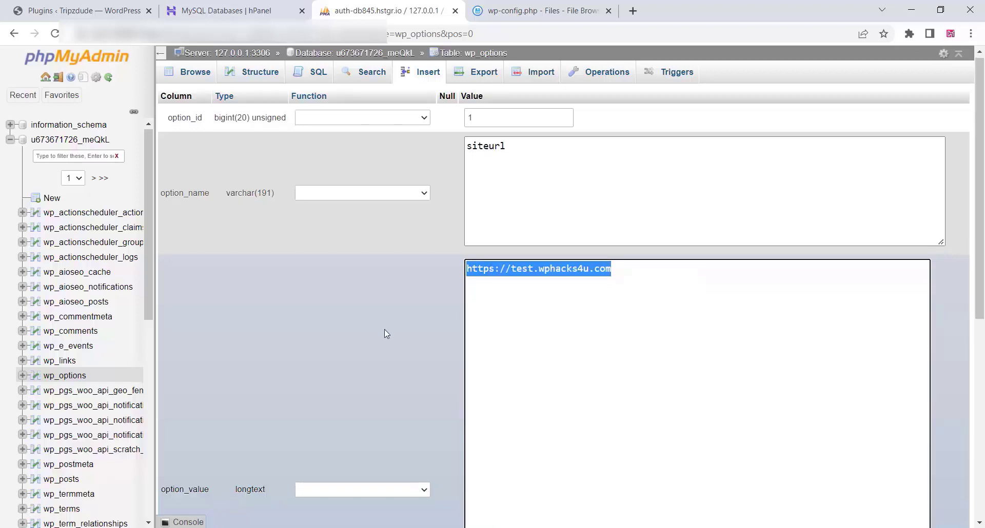
scroll(385, 330, down, 7)
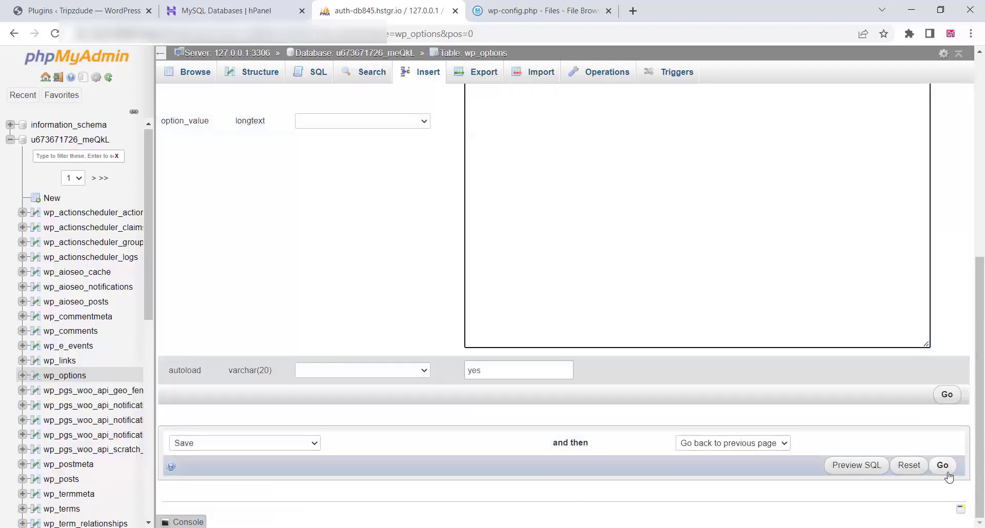
click(942, 466)
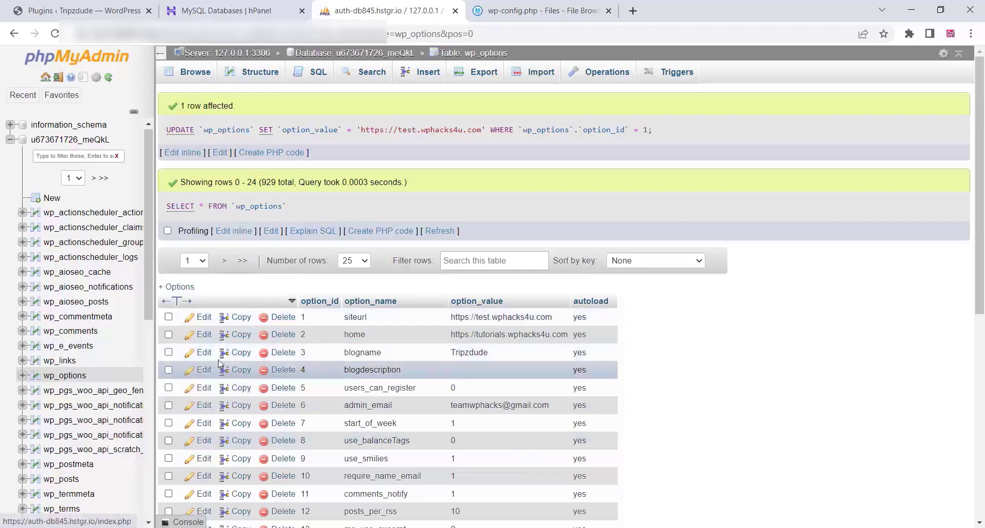
click(193, 337)
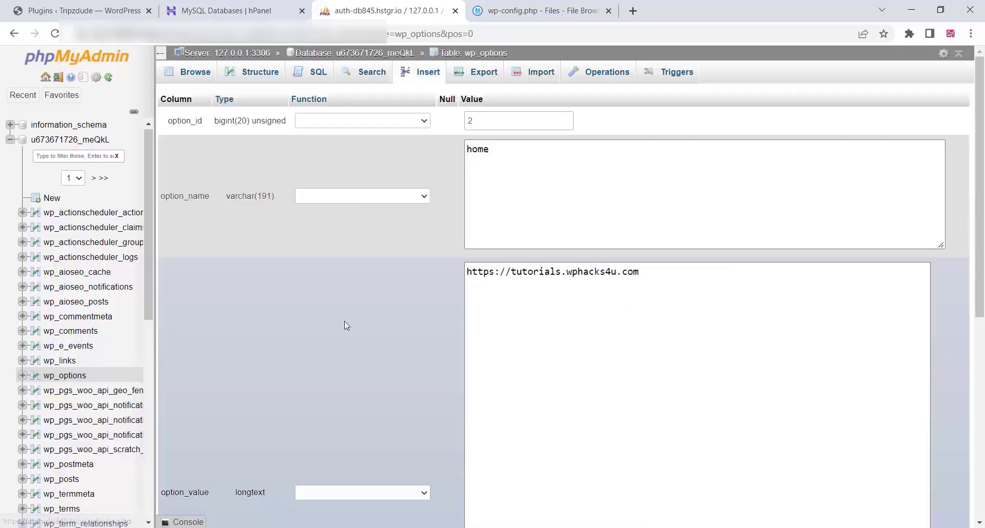
drag(641, 272, 464, 277)
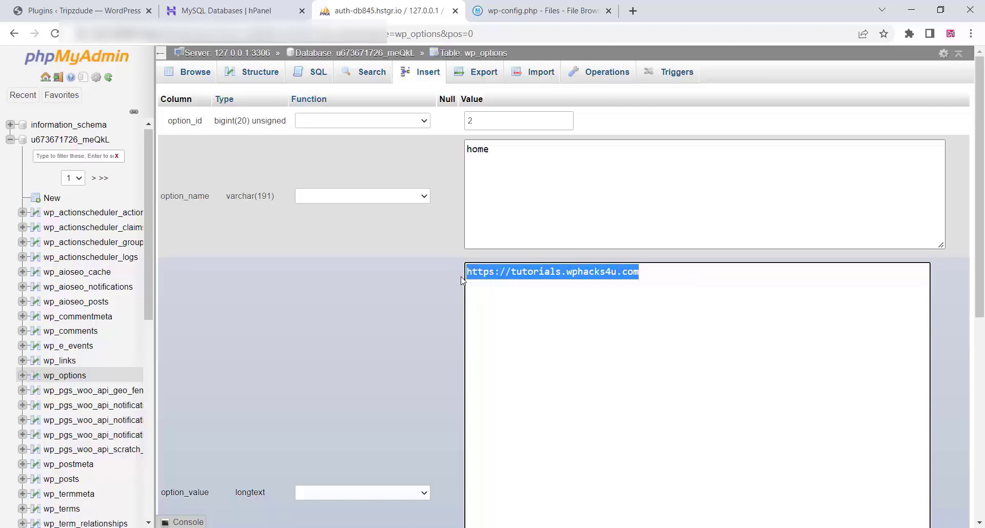
right_click(504, 278)
click(534, 336)
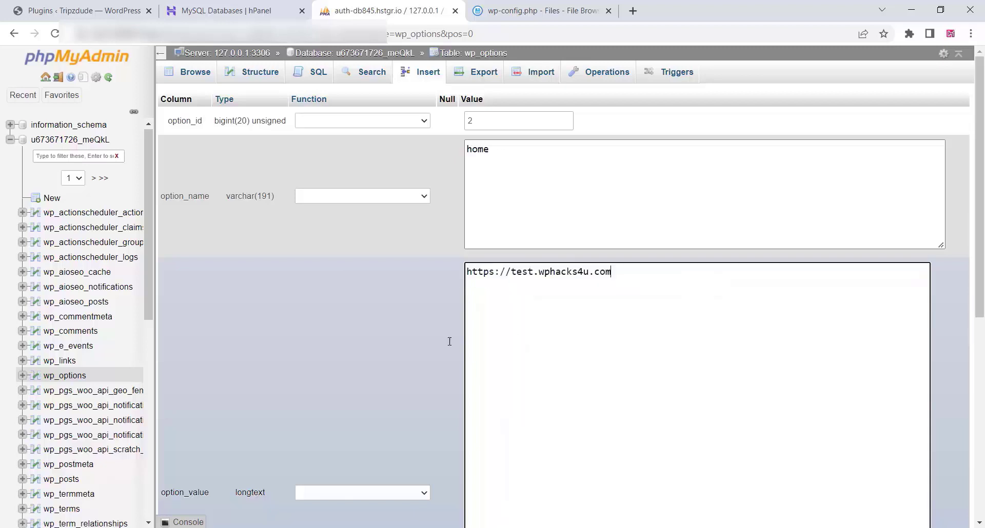
scroll(365, 346, down, 7)
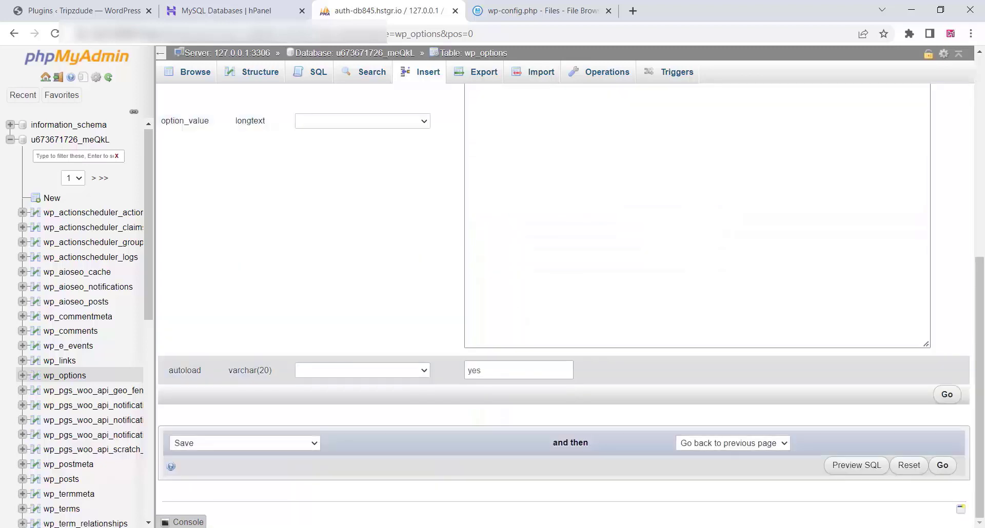
click(942, 466)
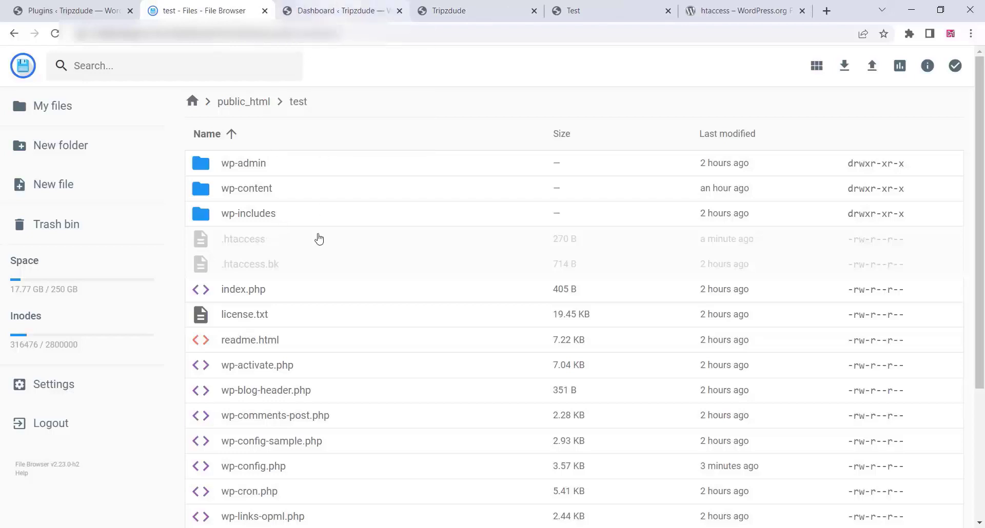
Step: Put WordPress.org's Basic WP rewrite rules into public_html/test/.htaccess and close the editor
double_click(257, 241)
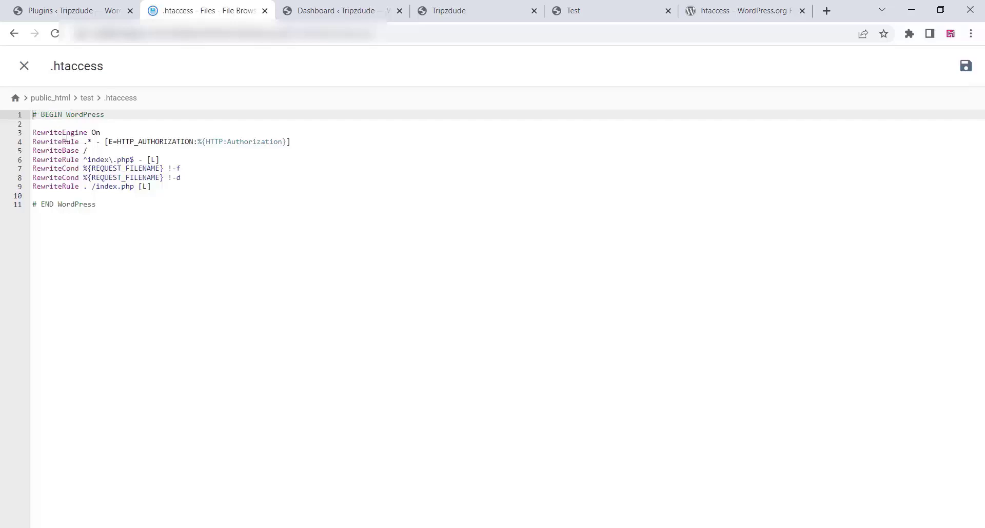
click(738, 11)
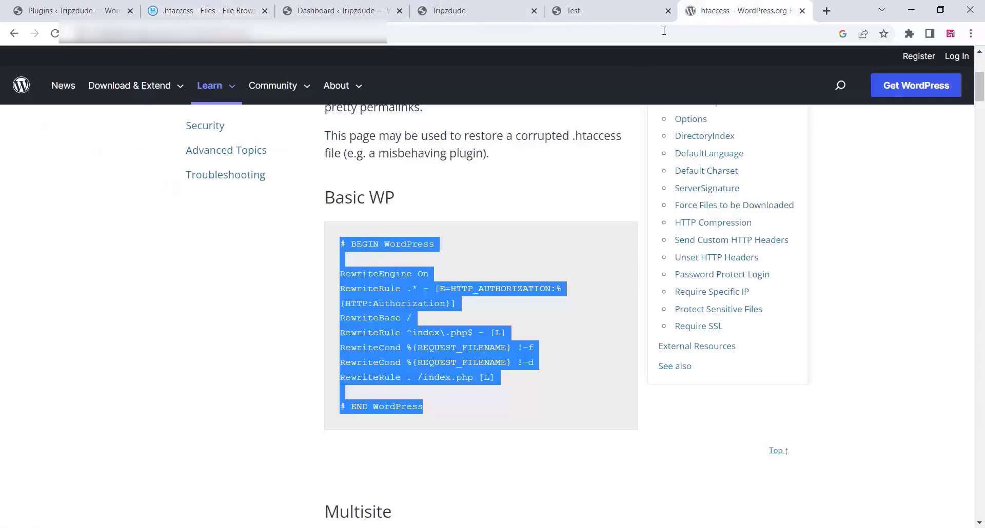
right_click(365, 281)
click(403, 291)
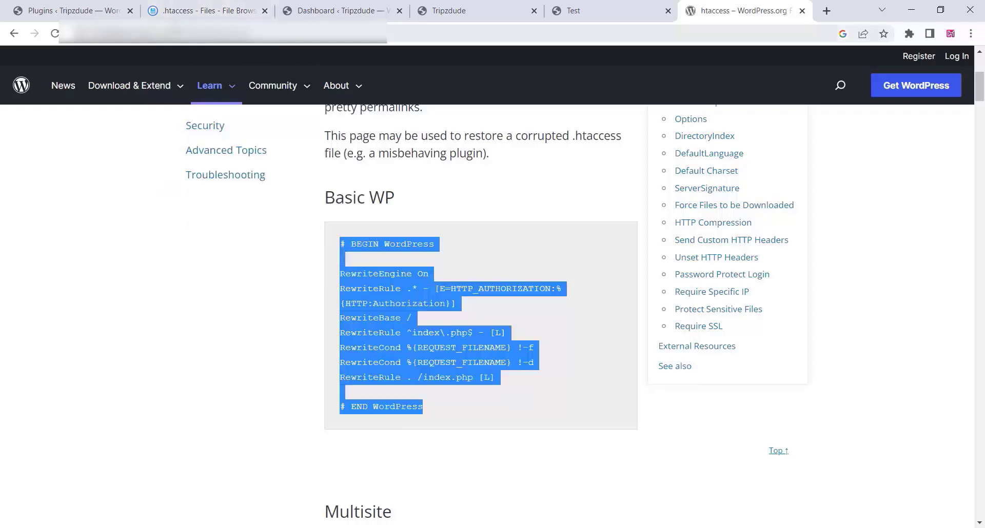
click(238, 3)
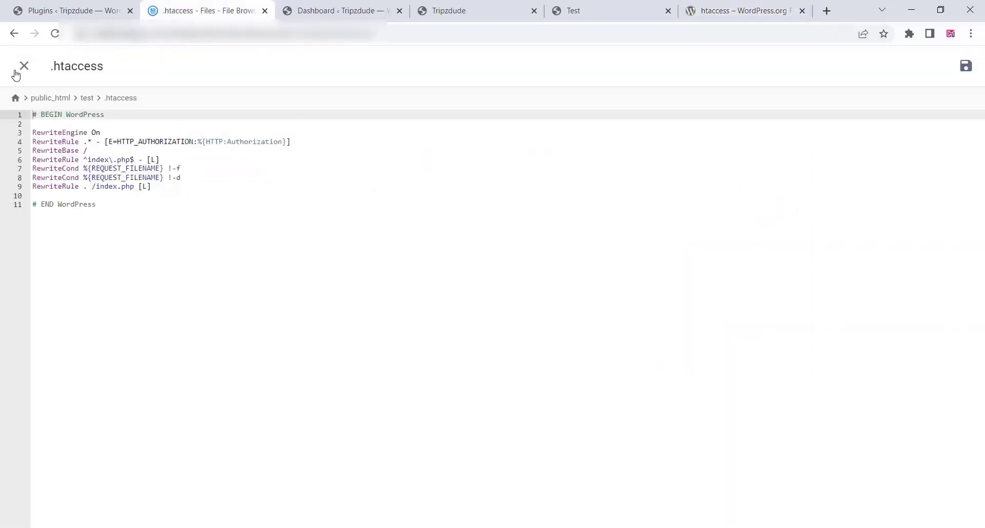
click(25, 67)
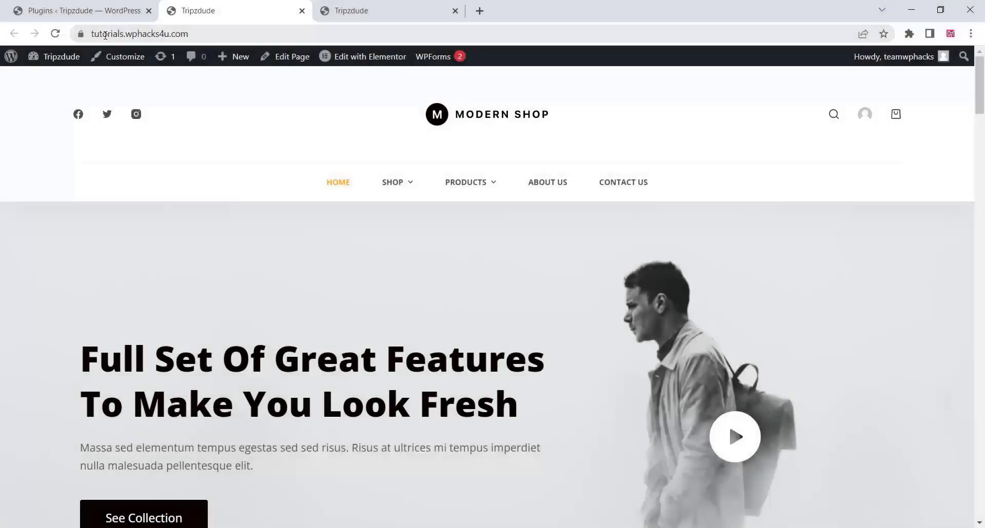
Step: Compare the original site's Modern Shop homepage with the cloned test.wphacks4u.com page
click(105, 35)
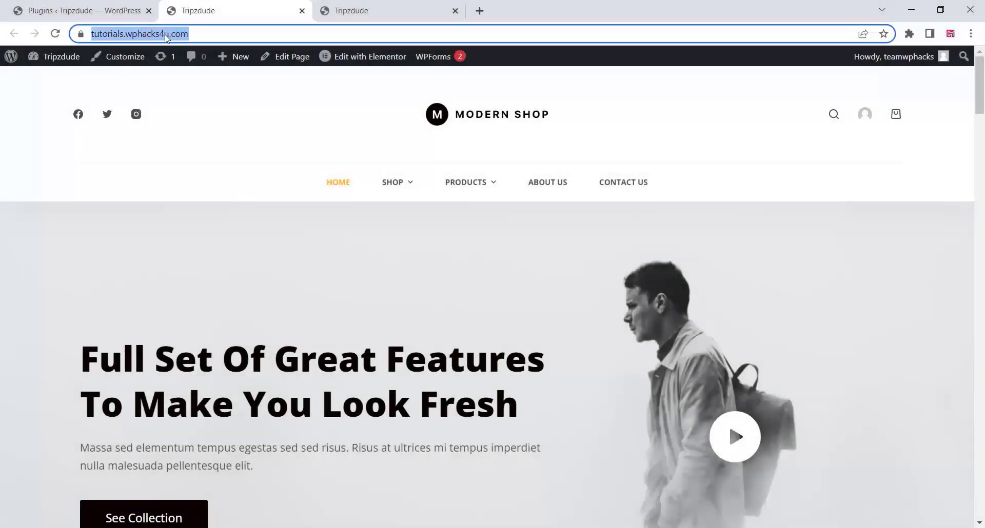
scroll(327, 248, down, 7)
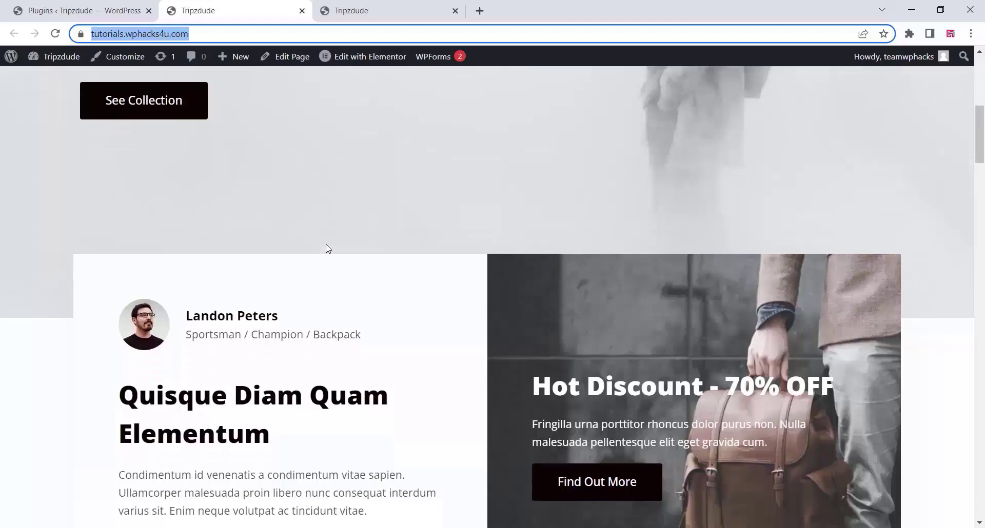
scroll(326, 248, down, 6)
click(359, 10)
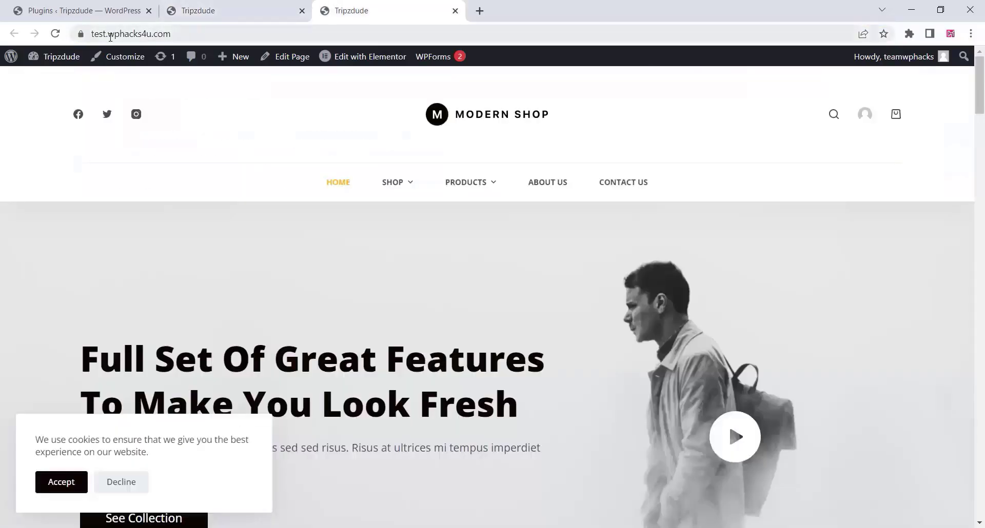